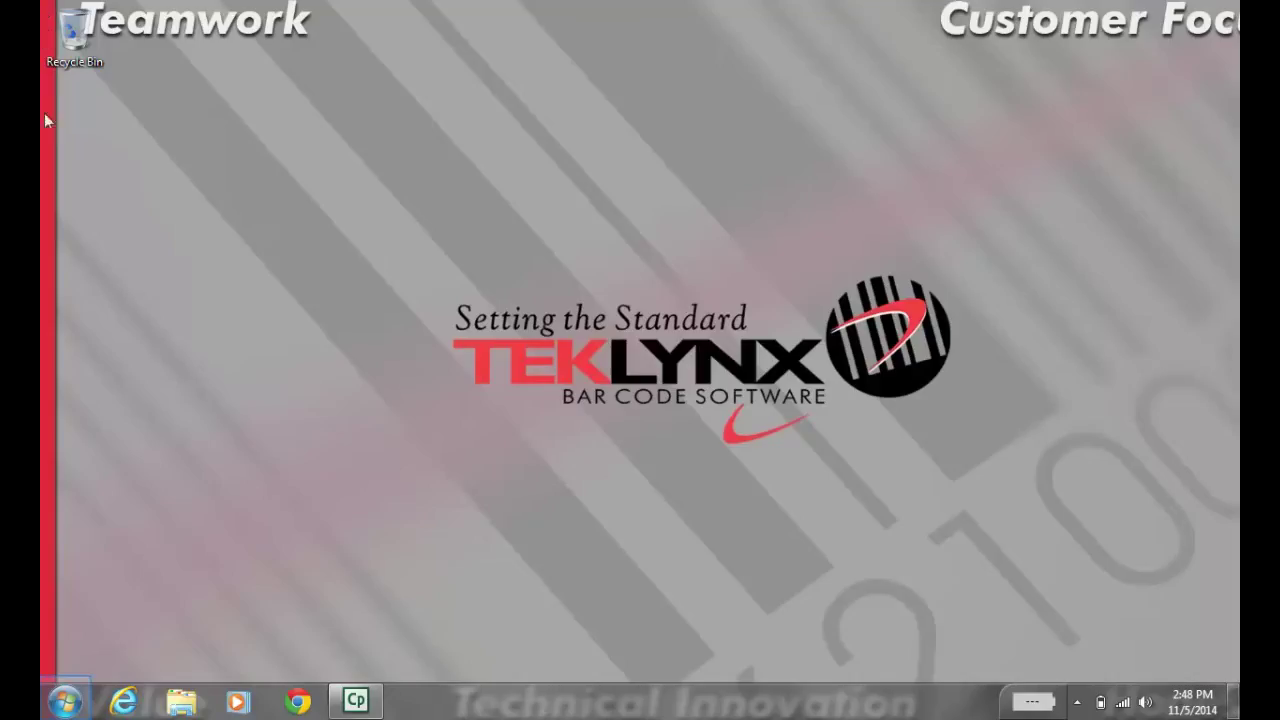
- Launch the TEKLYNX Network Toolbar and start the License Service for up to three users
click(50, 708)
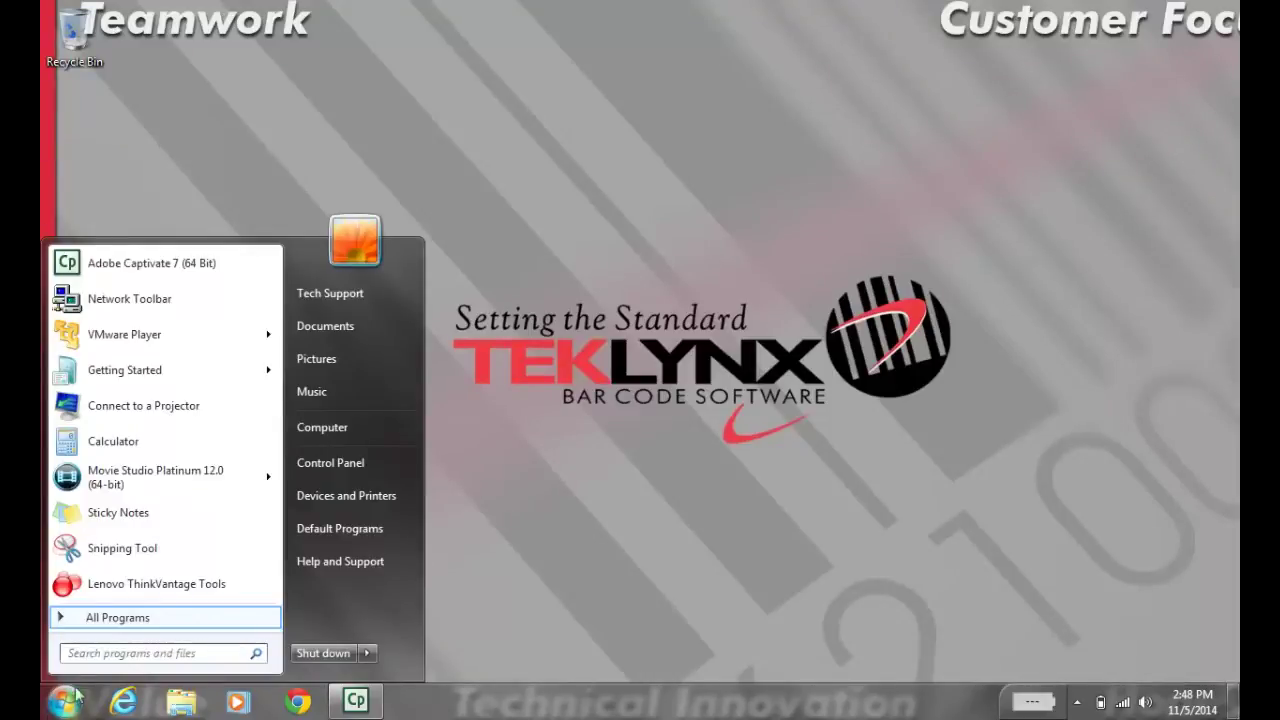
mouse_move(90, 618)
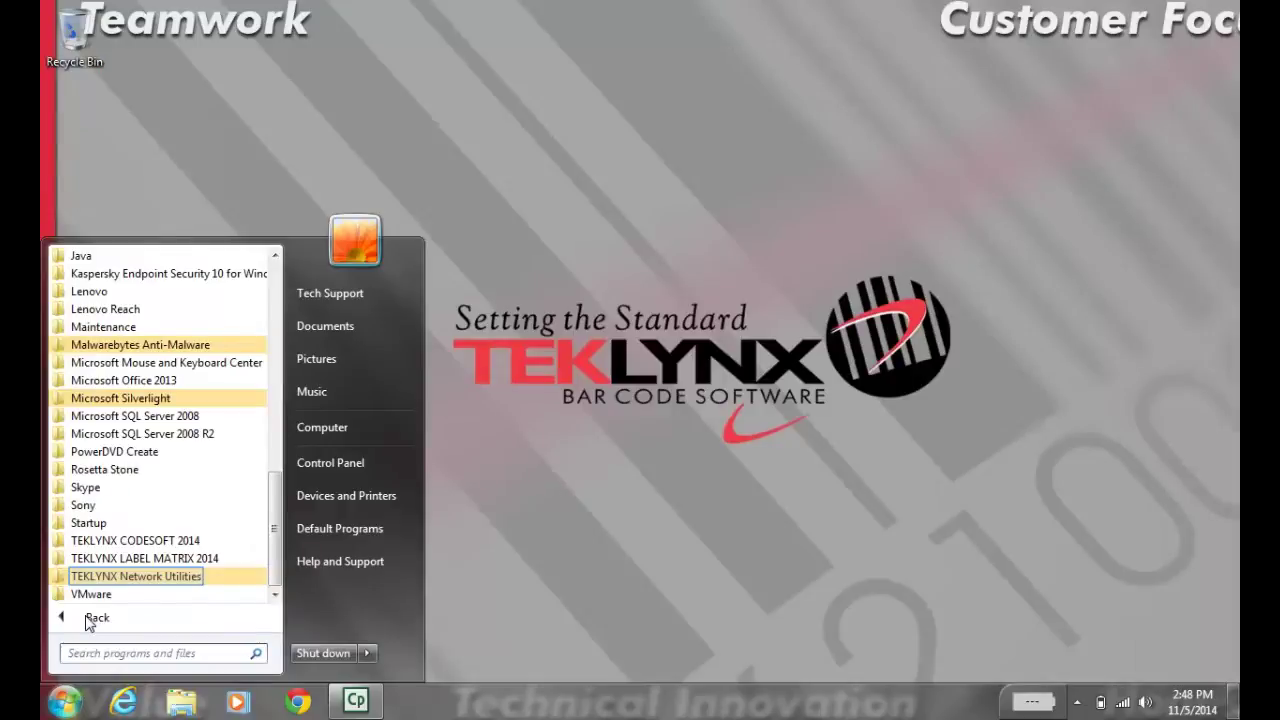
click(82, 580)
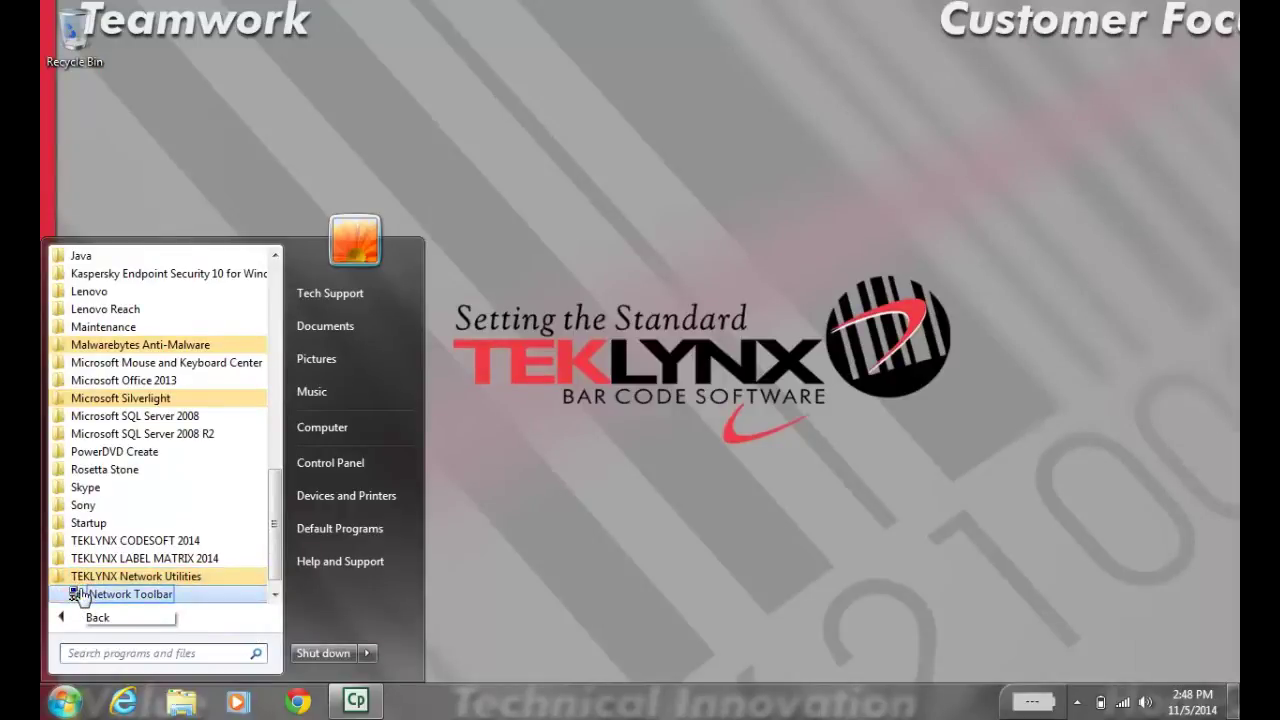
click(82, 596)
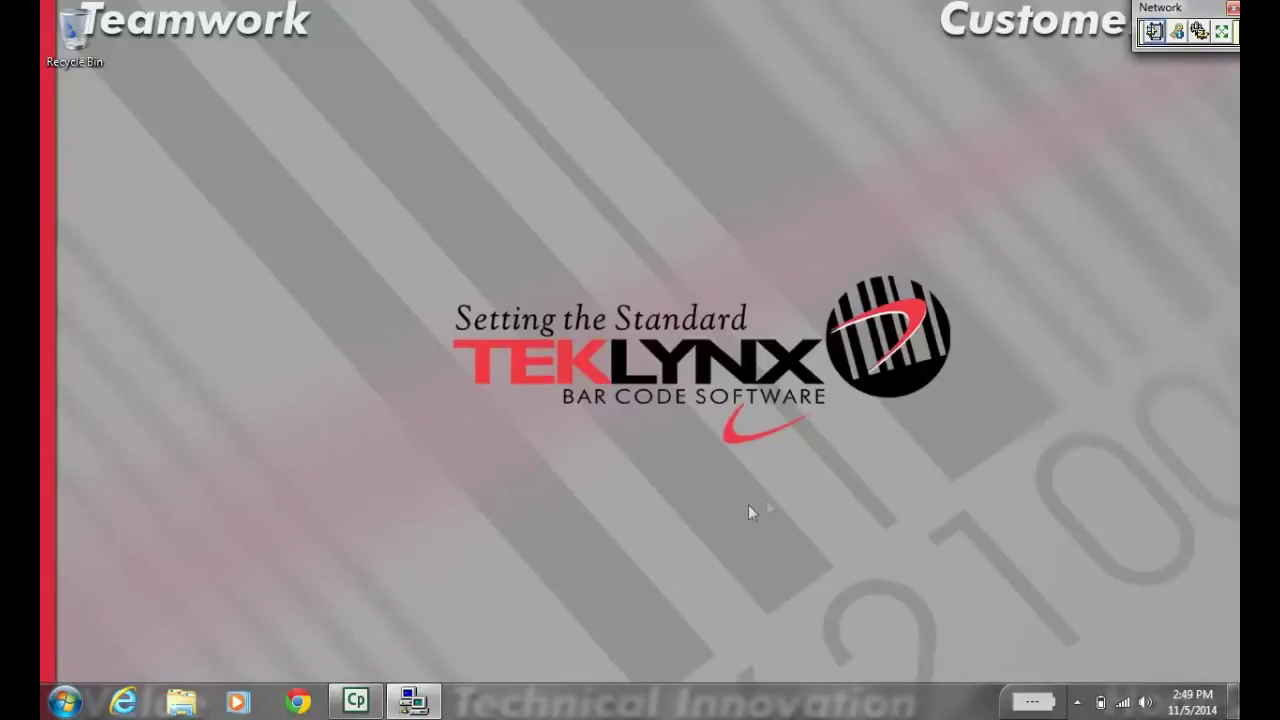
click(1154, 31)
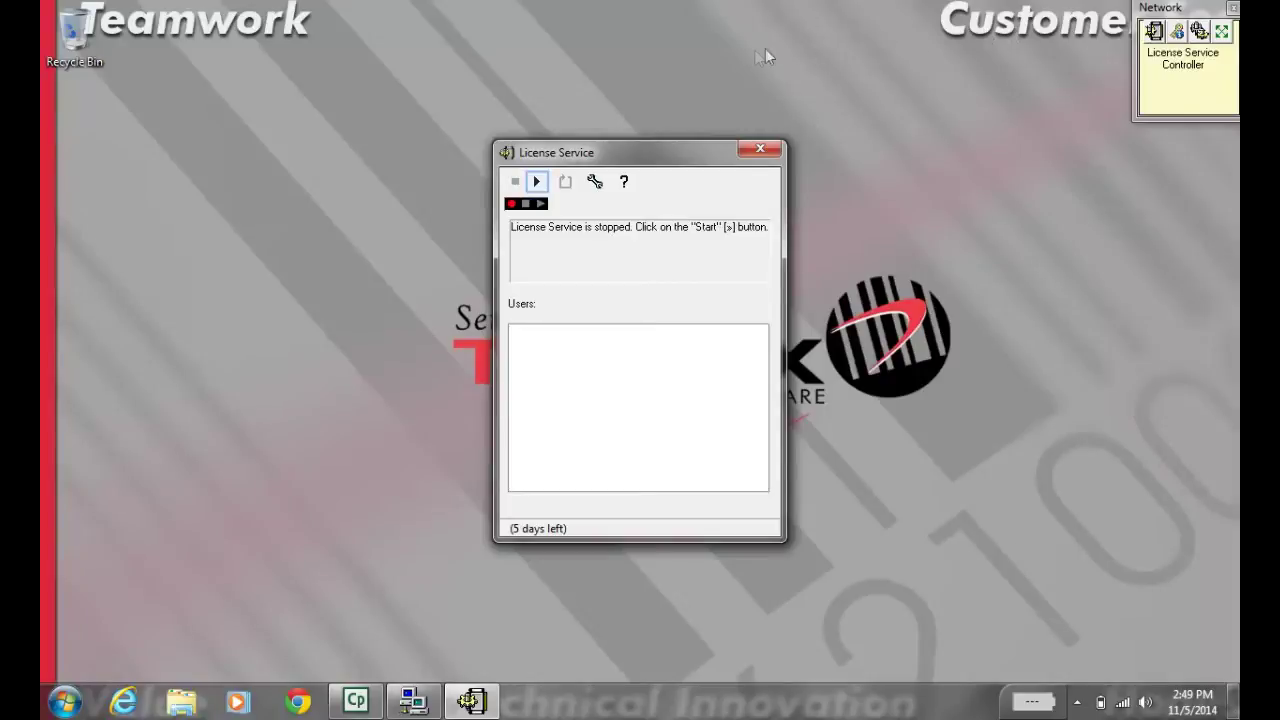
click(536, 181)
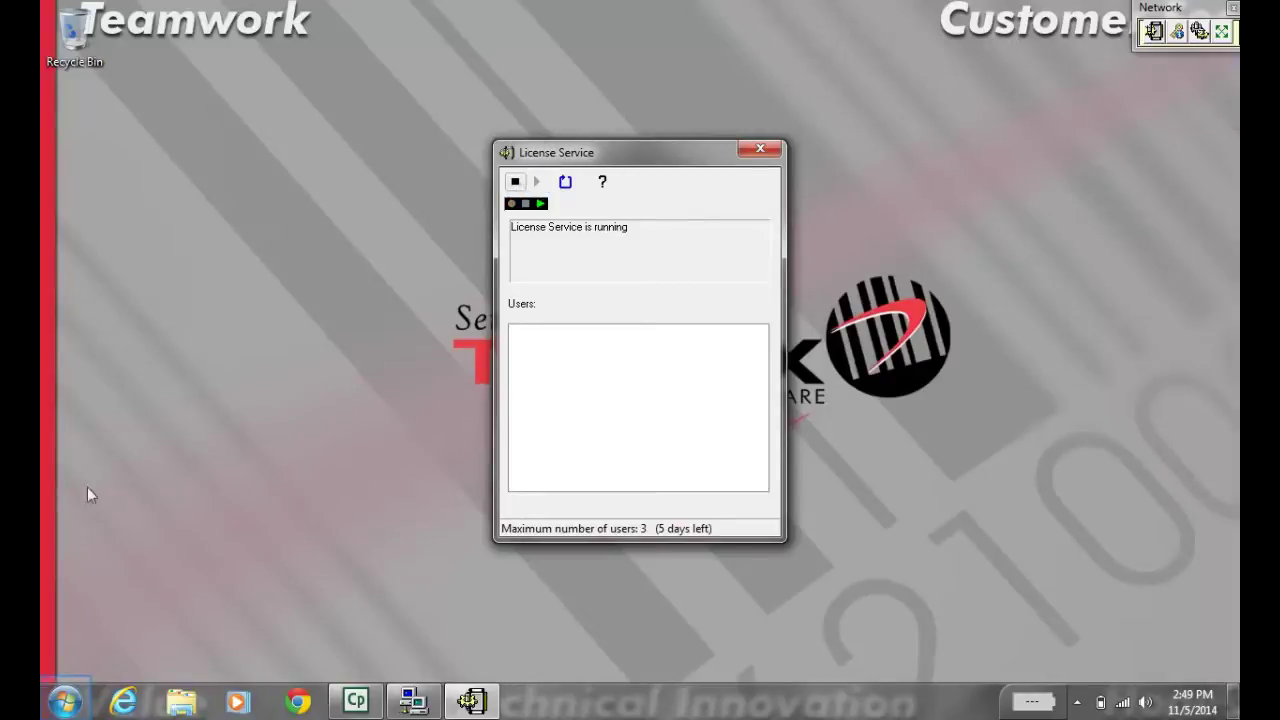
click(64, 700)
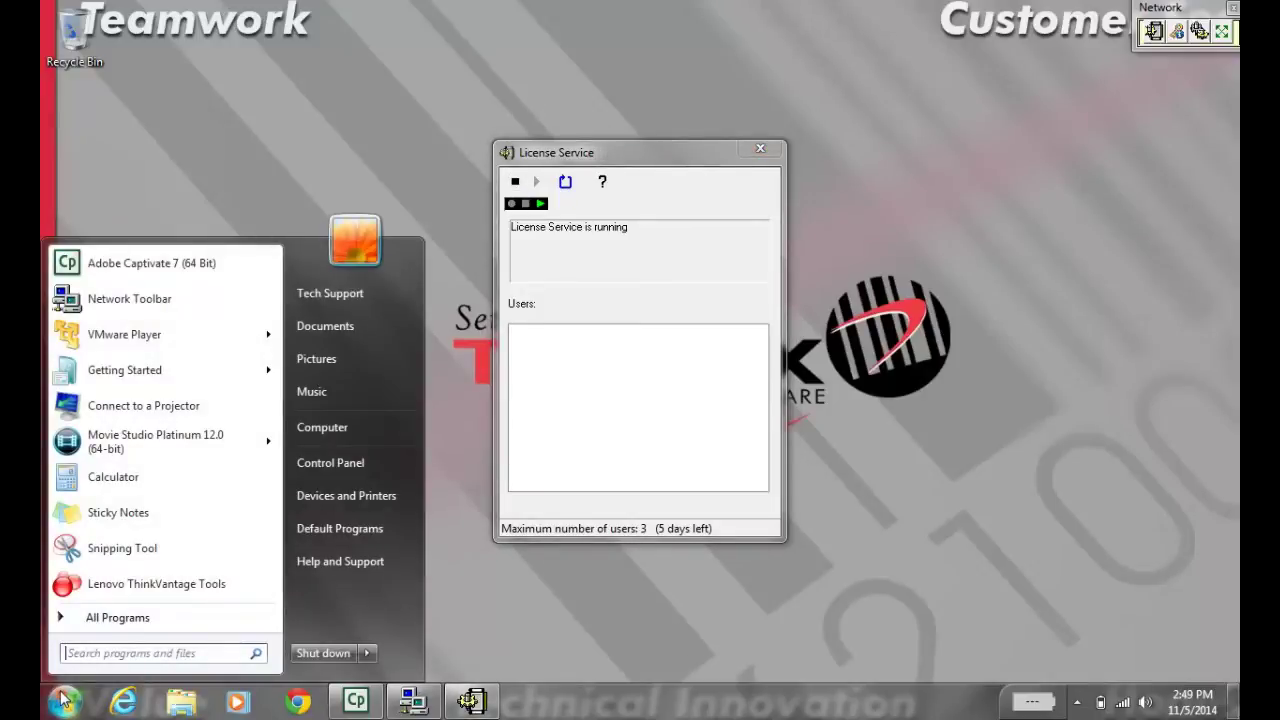
- Open the Services console with services.msc and sort the list by name
text(services.msc)
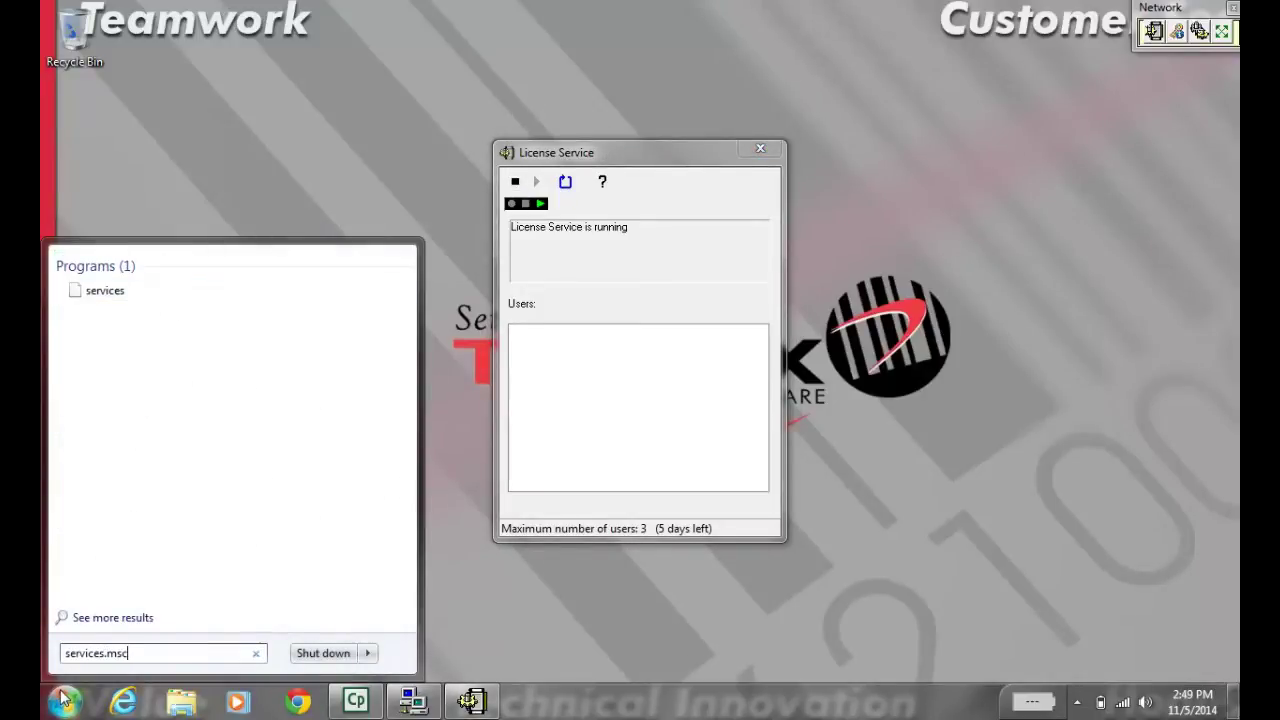
key(Return)
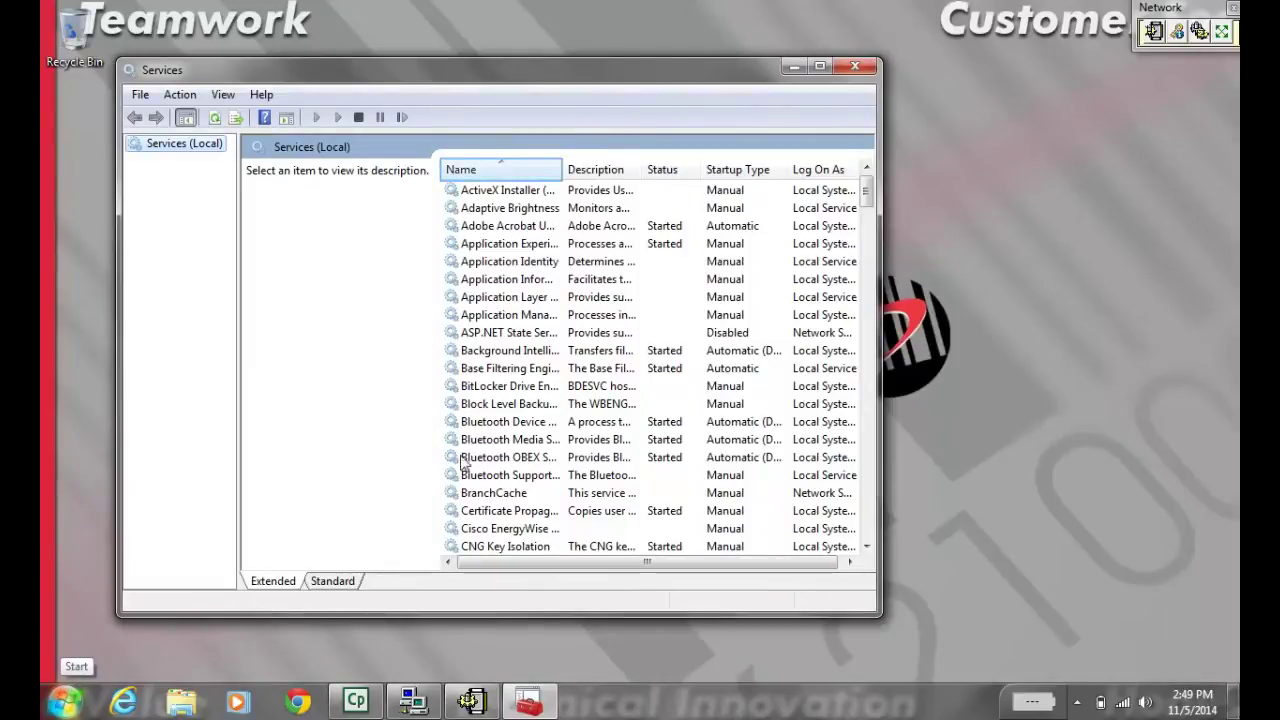
click(510, 170)
- Scroll down to the Slicense service and select it to show its details
scroll(503, 225, down, 2)
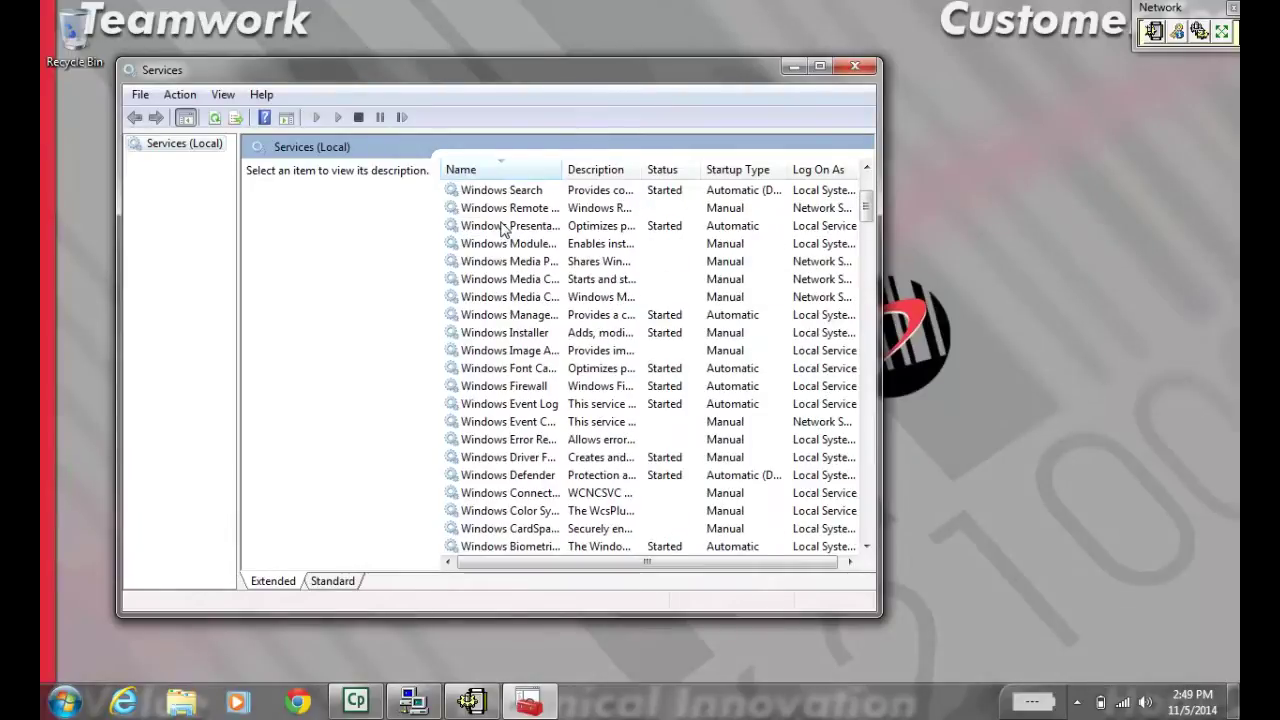
scroll(503, 225, down, 1)
scroll(503, 228, down, 1)
scroll(503, 228, down, 2)
scroll(503, 228, down, 1)
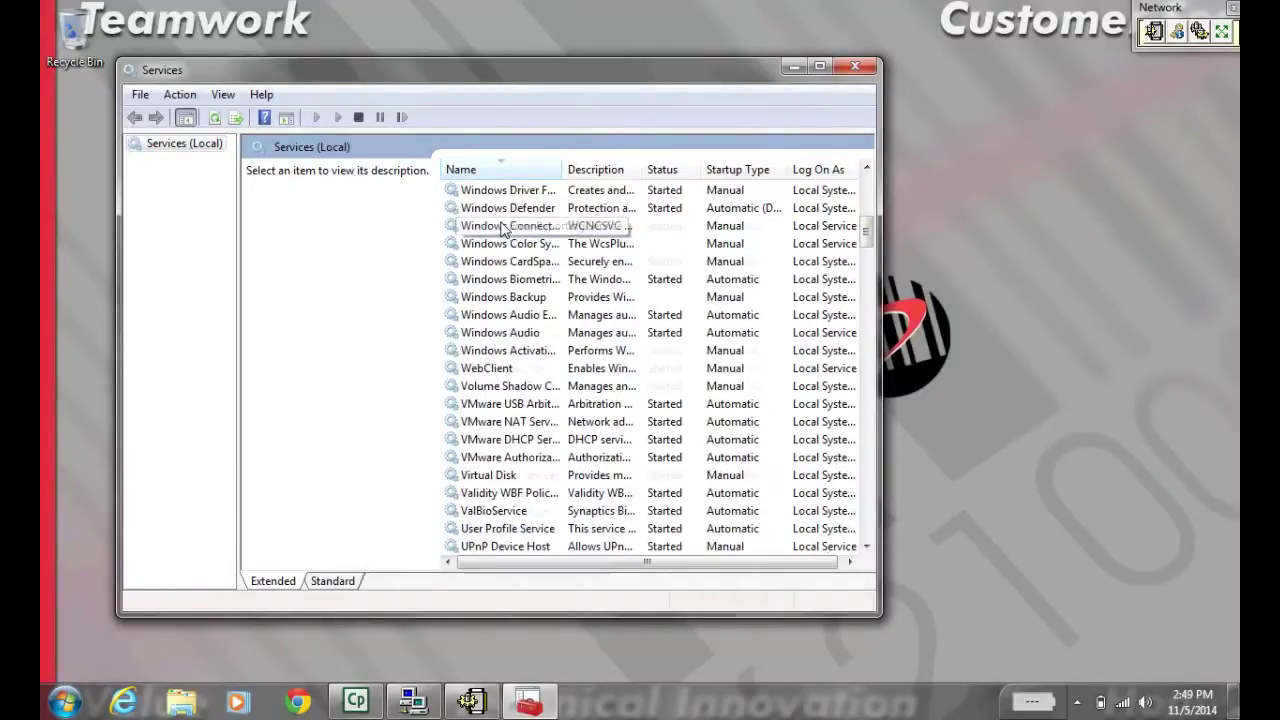
scroll(503, 228, down, 2)
scroll(503, 228, down, 1)
scroll(503, 228, down, 2)
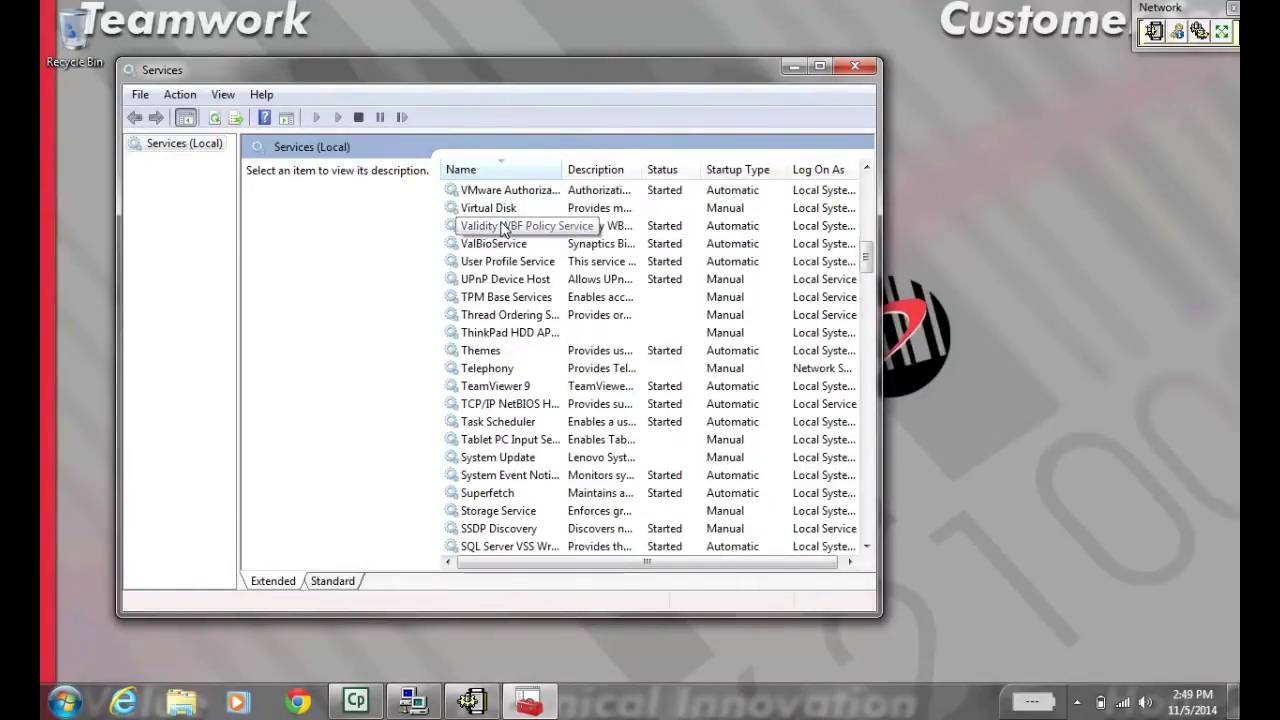
scroll(503, 228, down, 1)
scroll(503, 228, down, 1)
scroll(503, 228, down, 1)
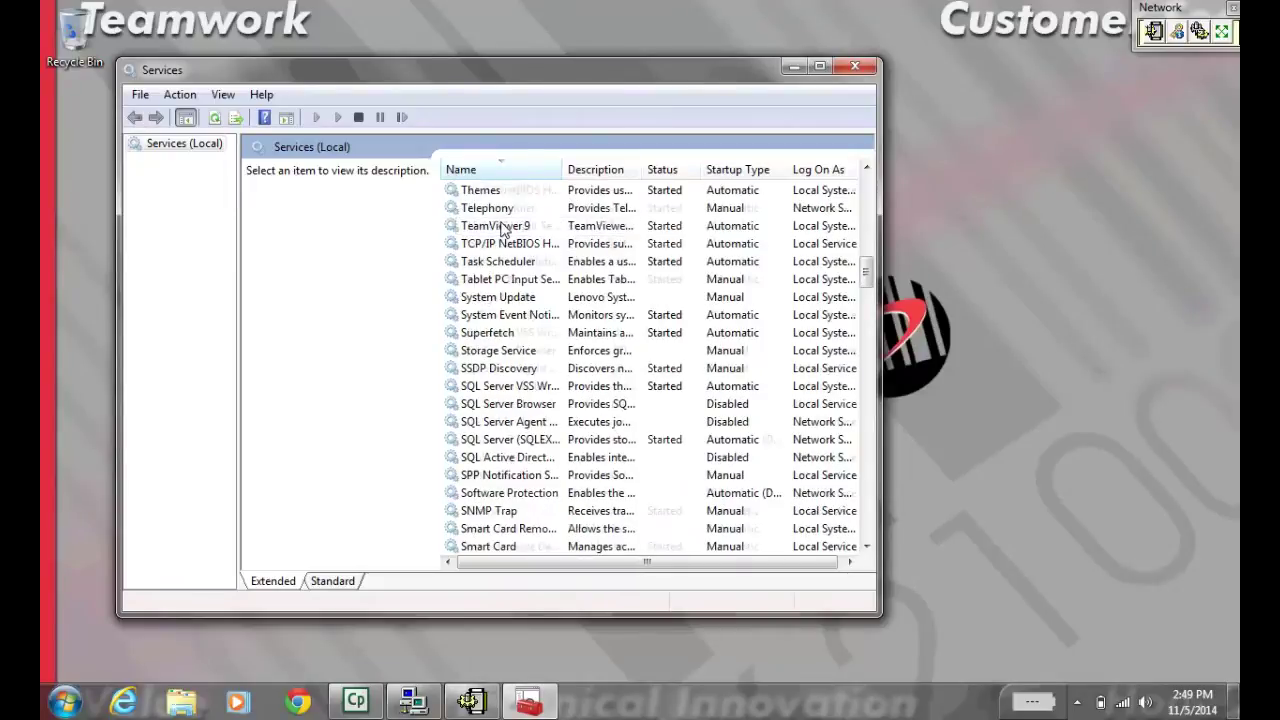
scroll(503, 228, down, 1)
scroll(503, 228, down, 2)
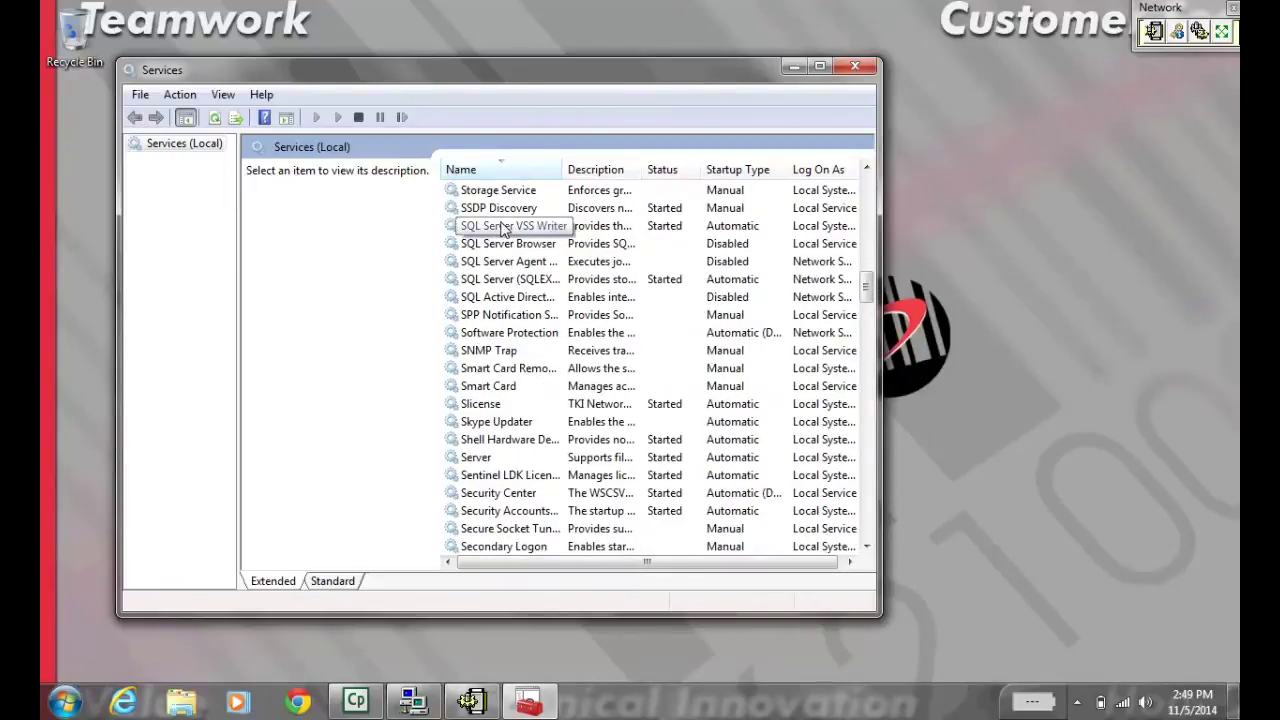
click(482, 403)
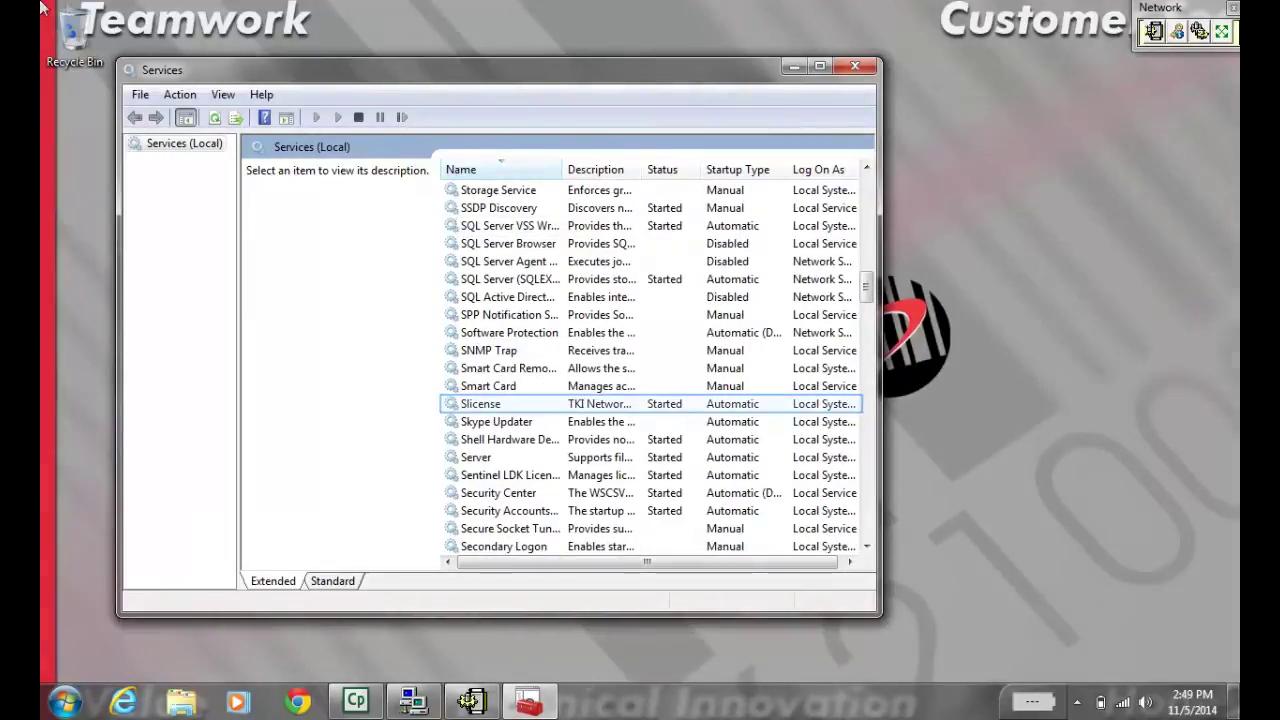
click(486, 405)
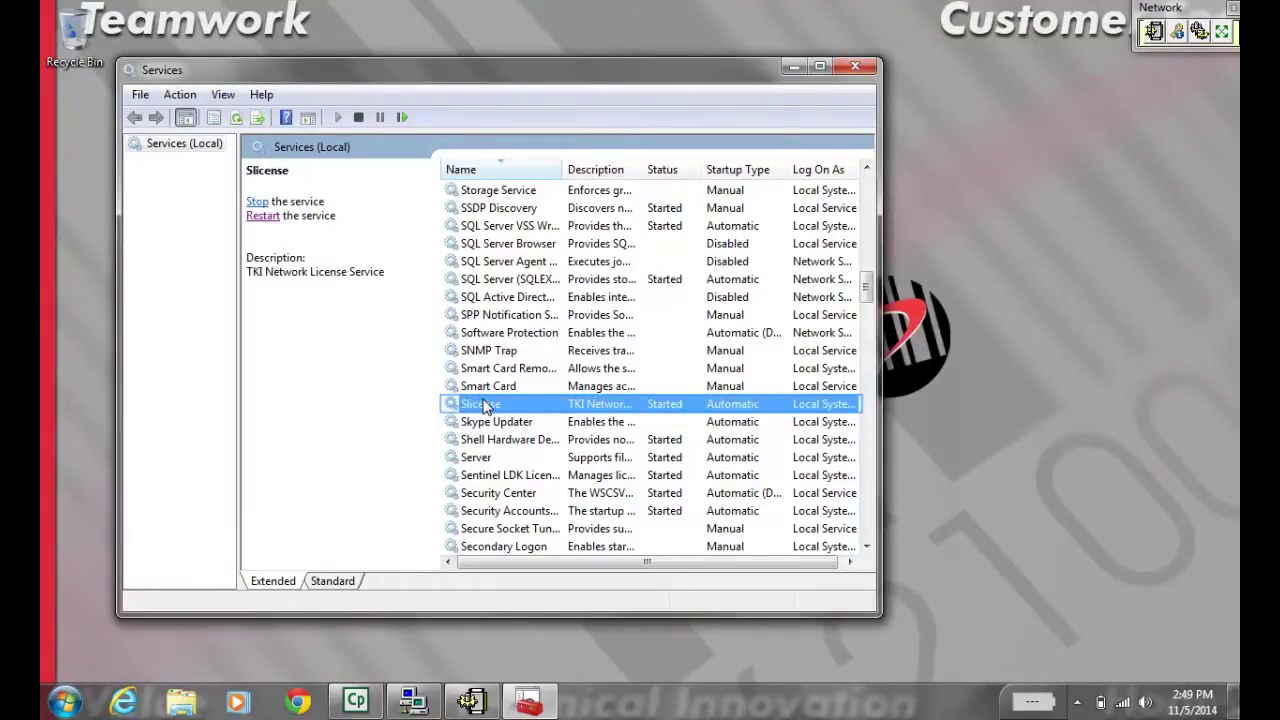
- In the Slicense properties Log On settings, choose logging on as a specific account
right_click(486, 405)
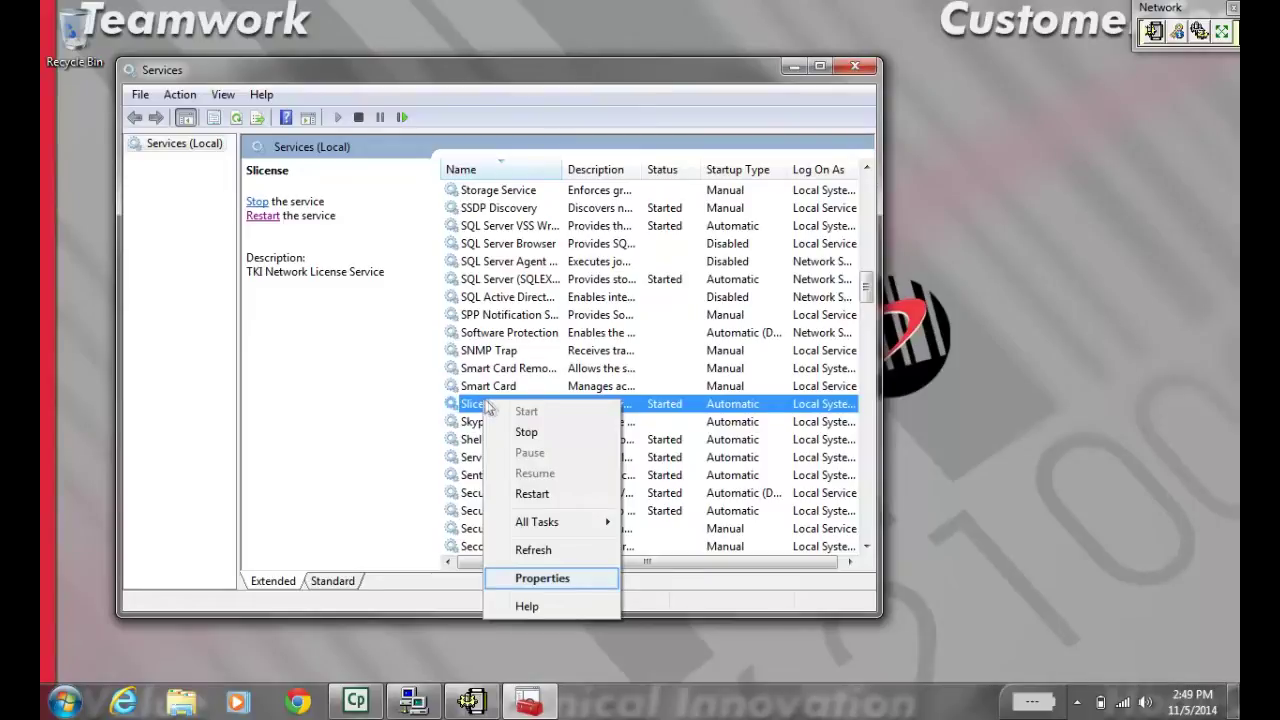
click(520, 580)
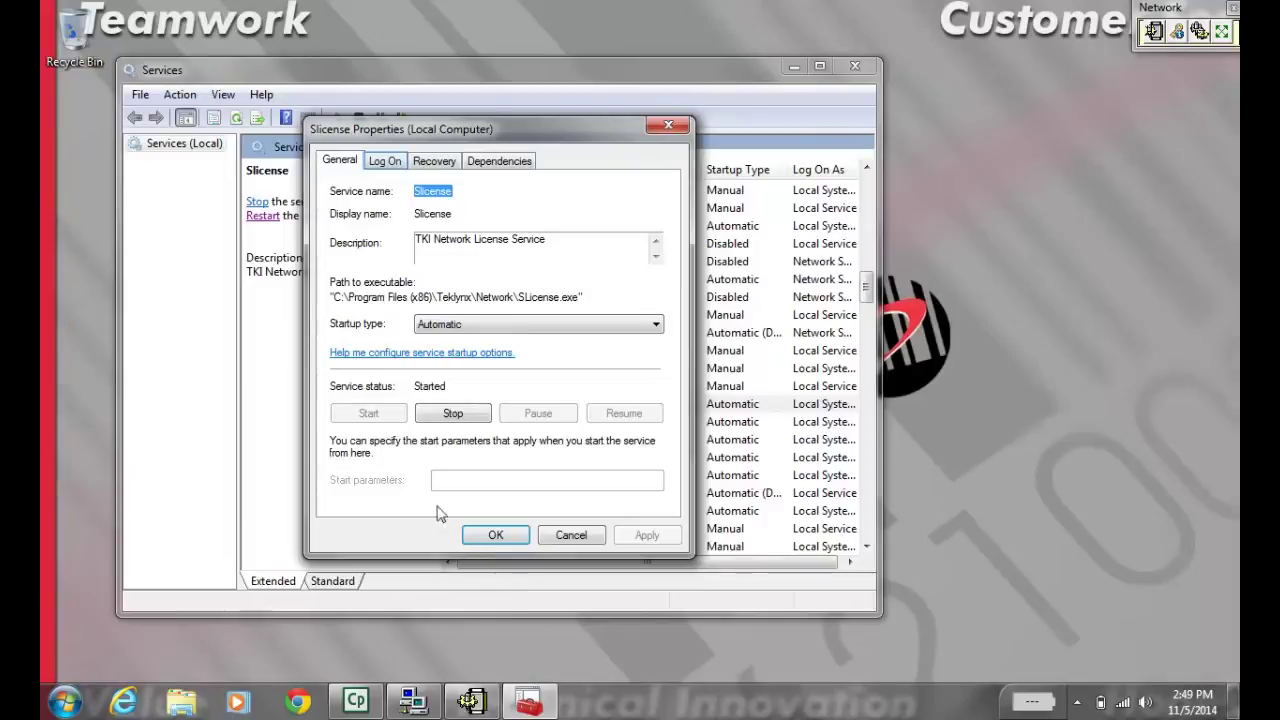
click(395, 168)
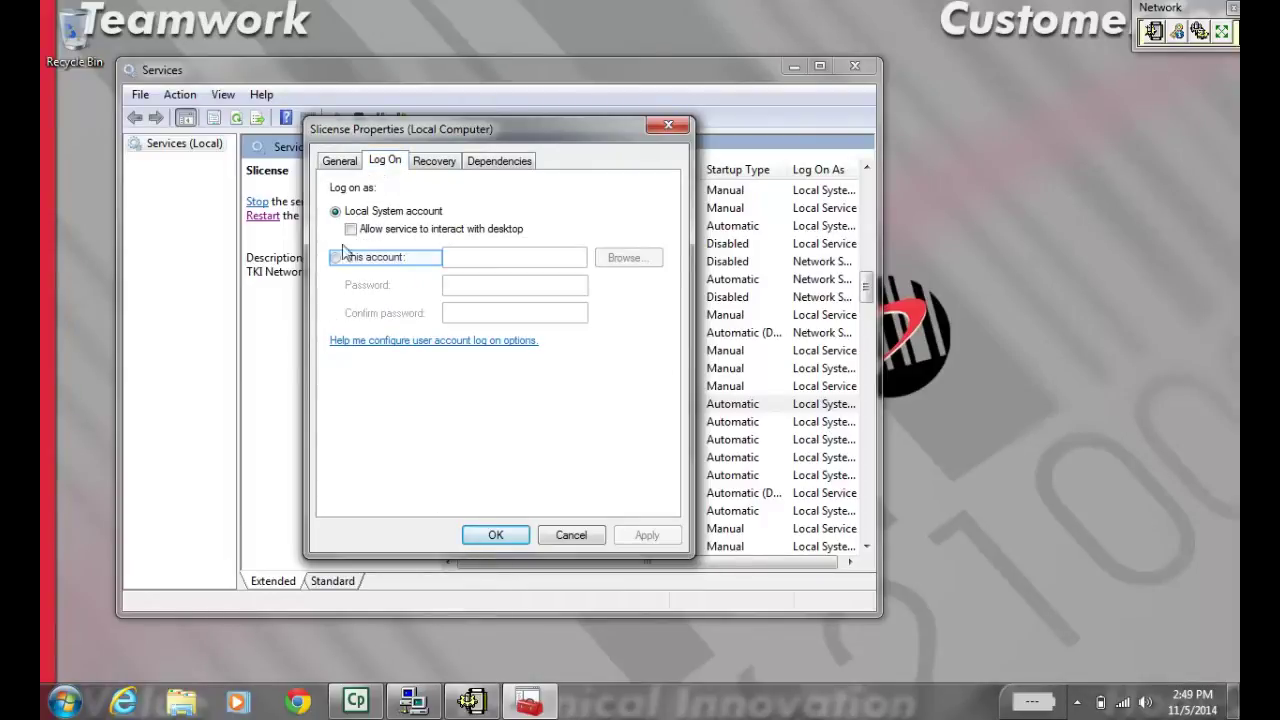
click(340, 258)
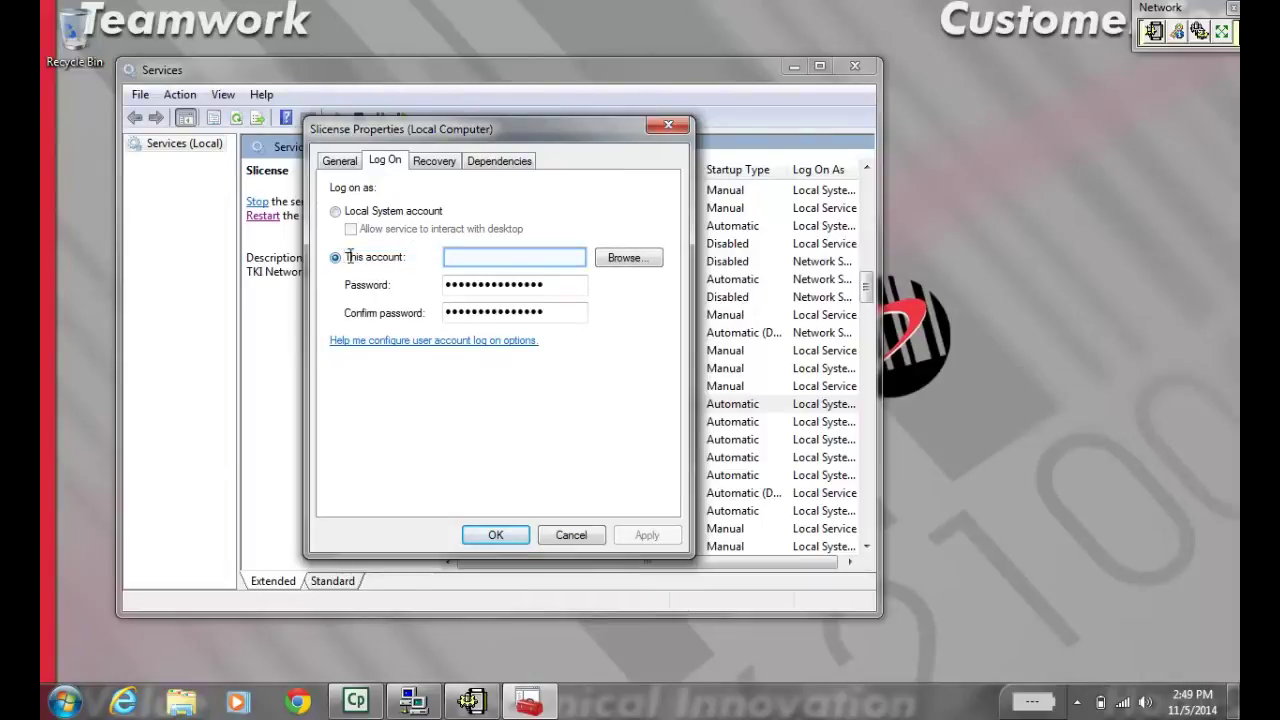
- Enter the .\TkxAdmin account and password, apply, and accept the restart warning
click(453, 258)
text(.\T)
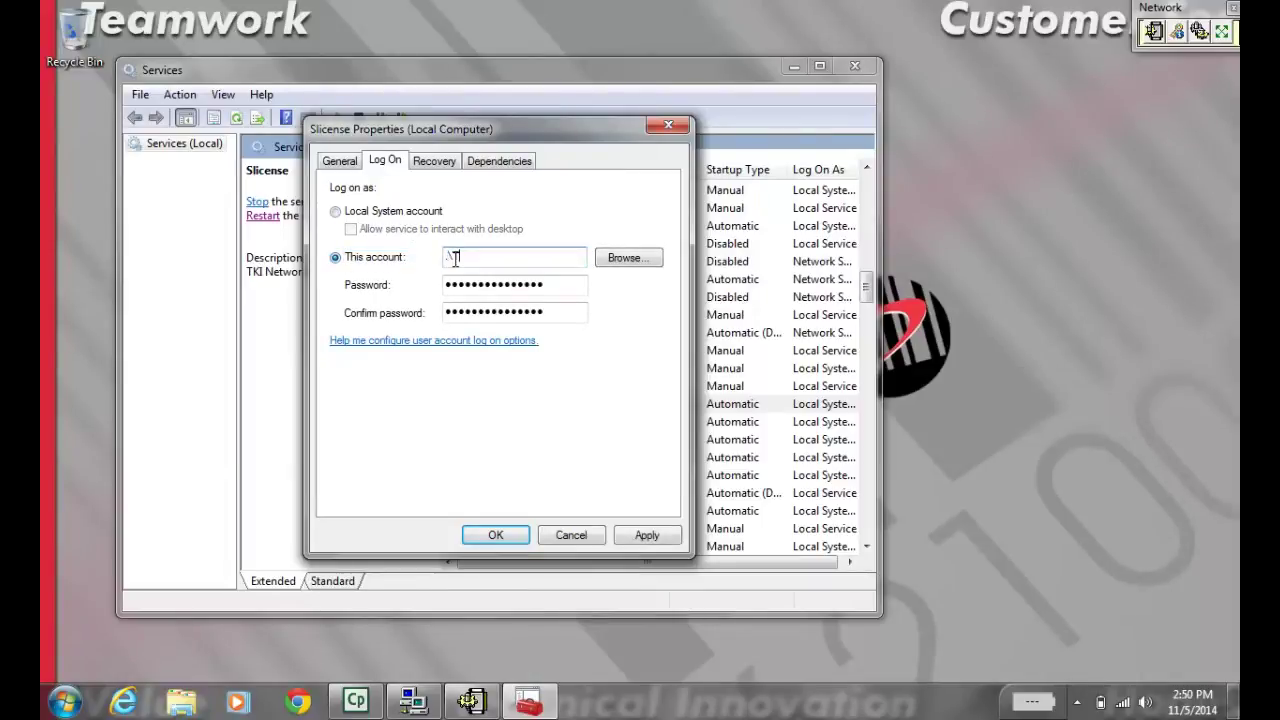
text(kxAdmin)
key(Tab)
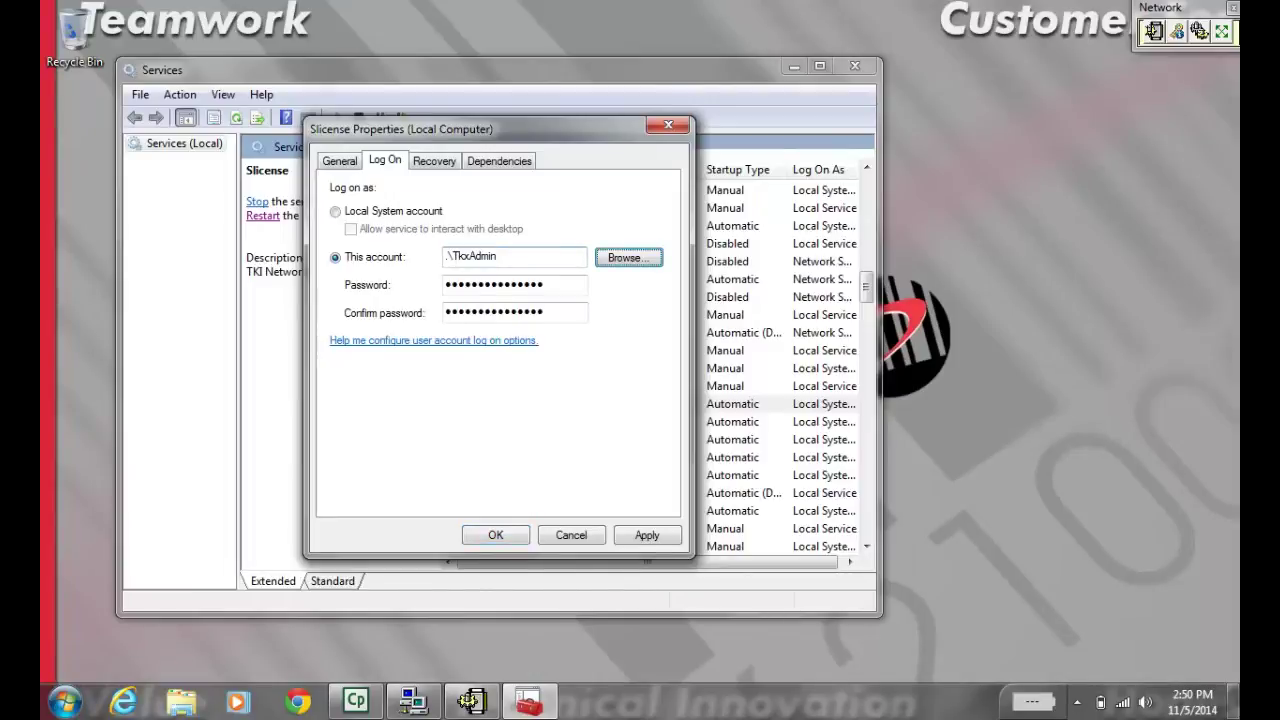
key(Tab)
text(•••)
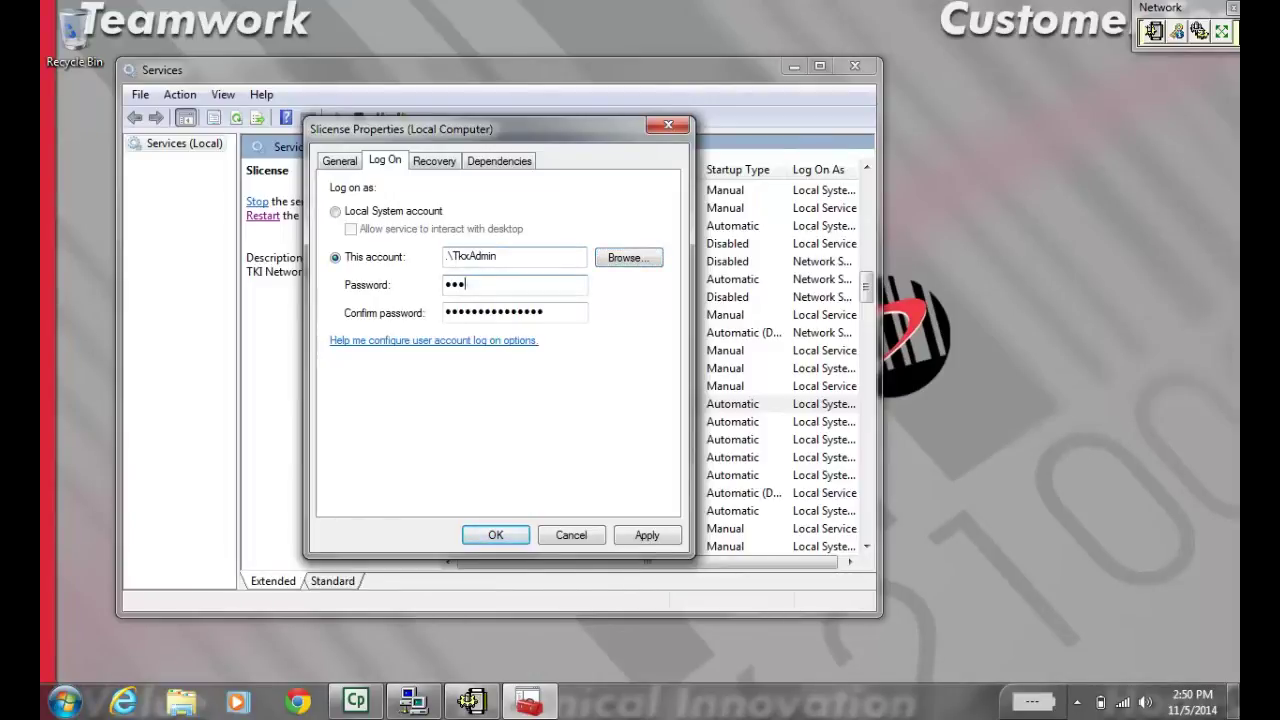
text(••••)
key(Tab)
text(•••••••)
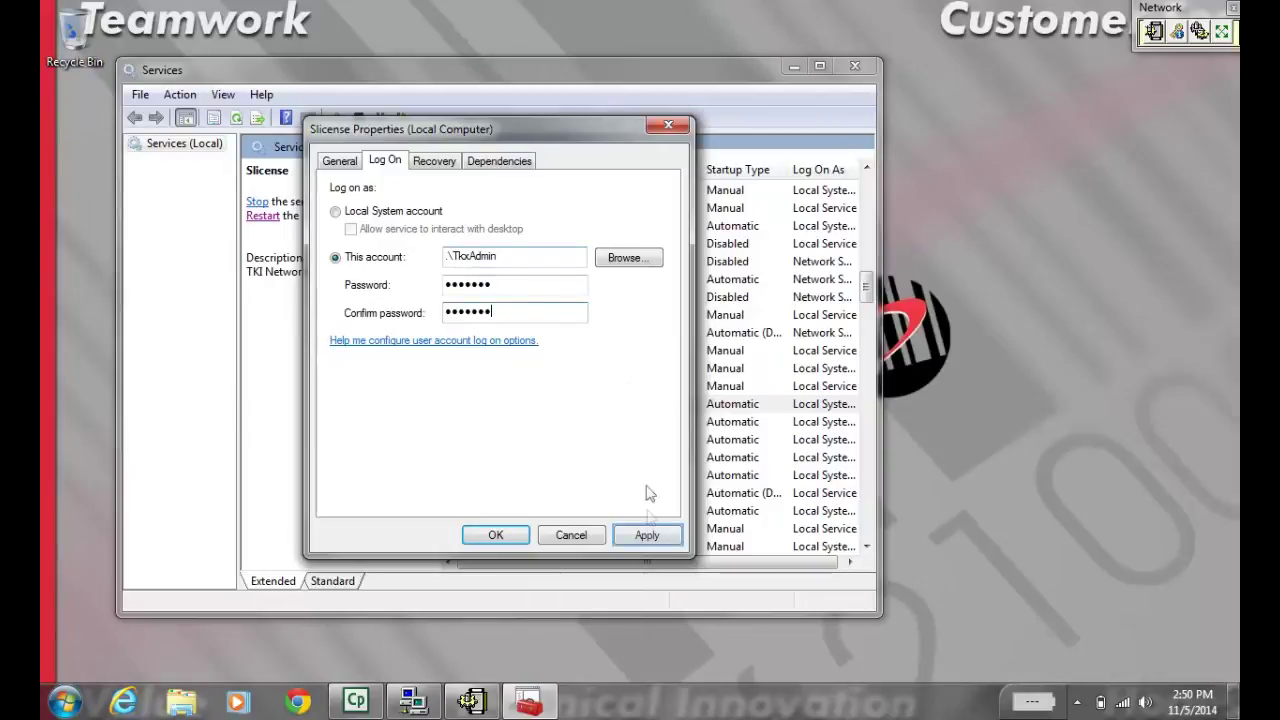
click(648, 538)
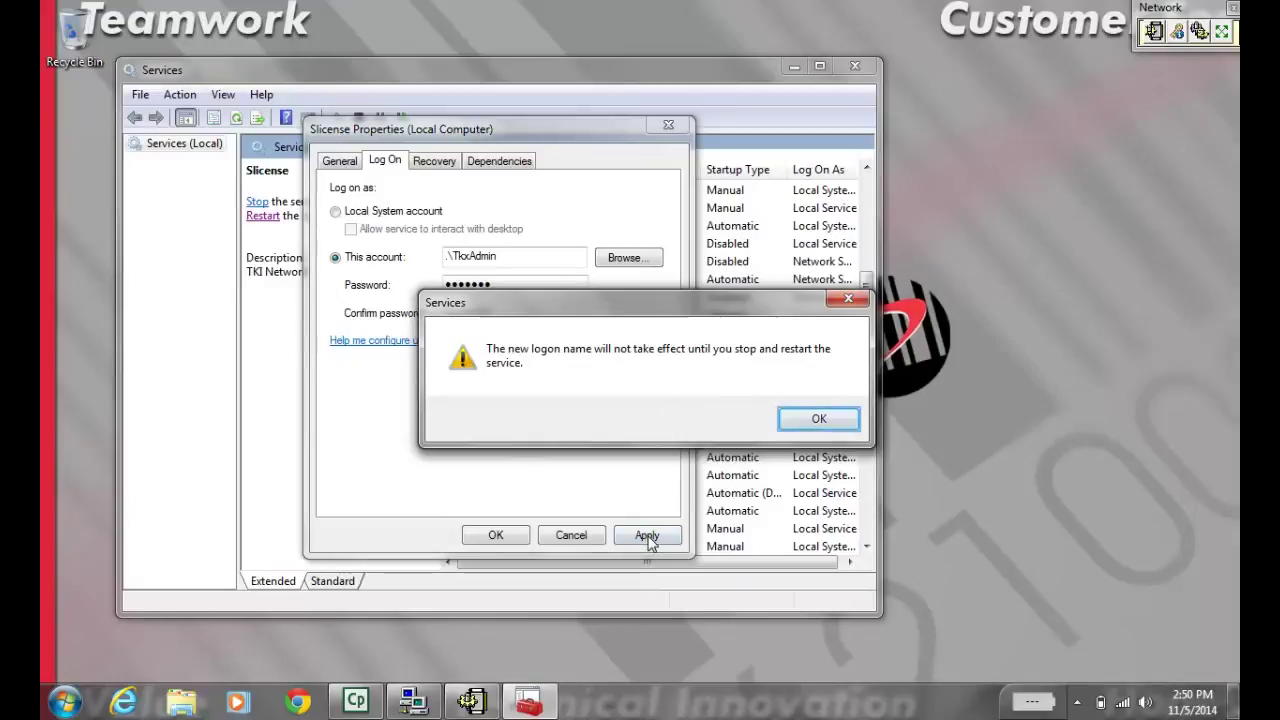
click(791, 428)
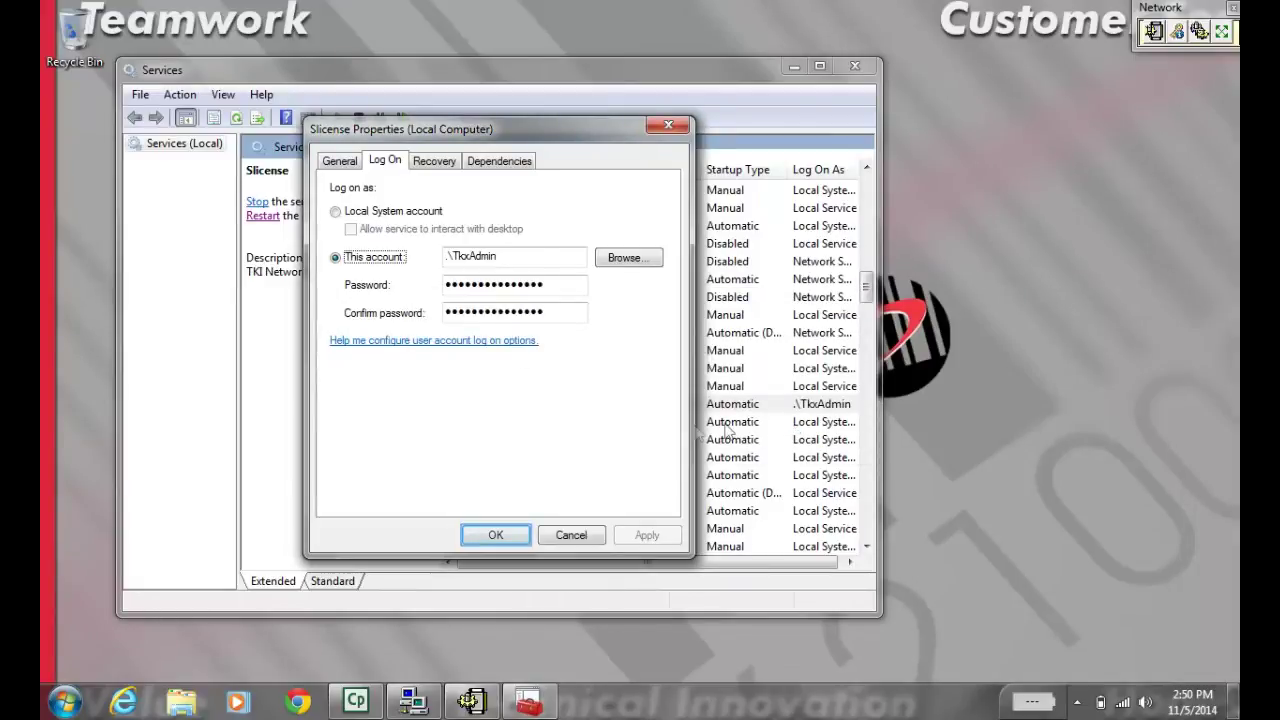
click(486, 537)
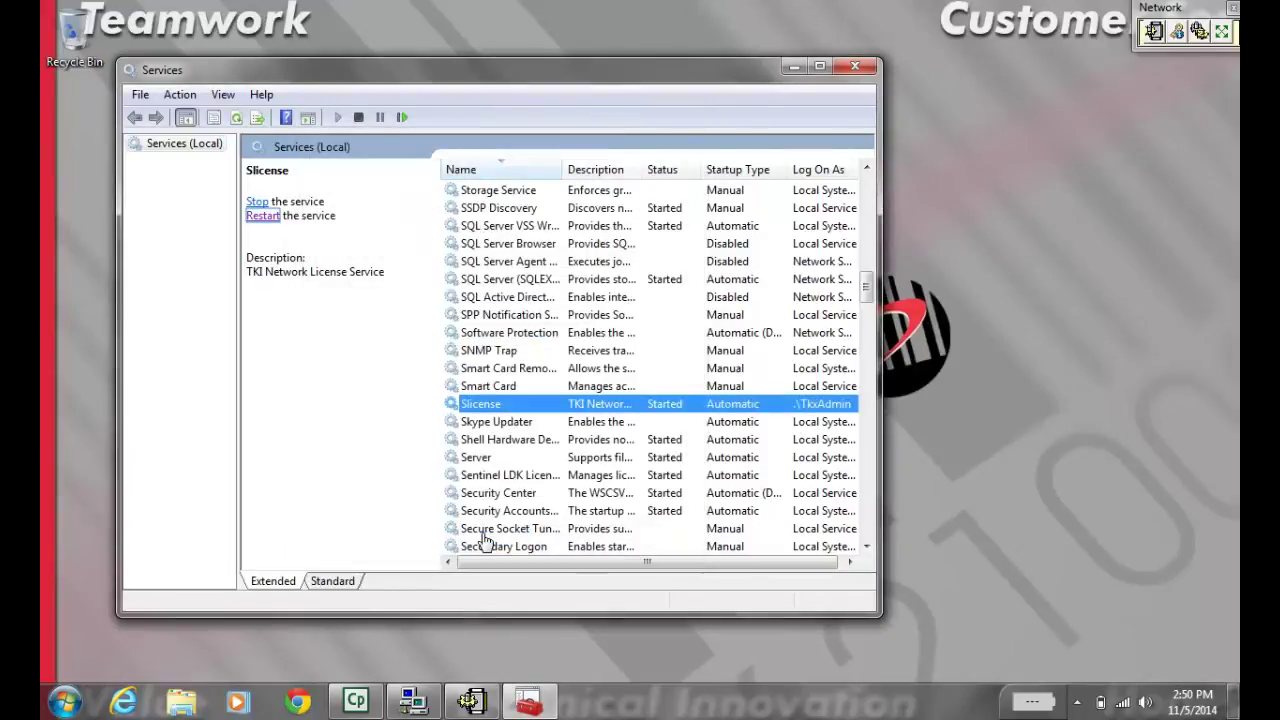
- Restart Slicense, then close Services, the License Service window and the Network toolbar
click(251, 214)
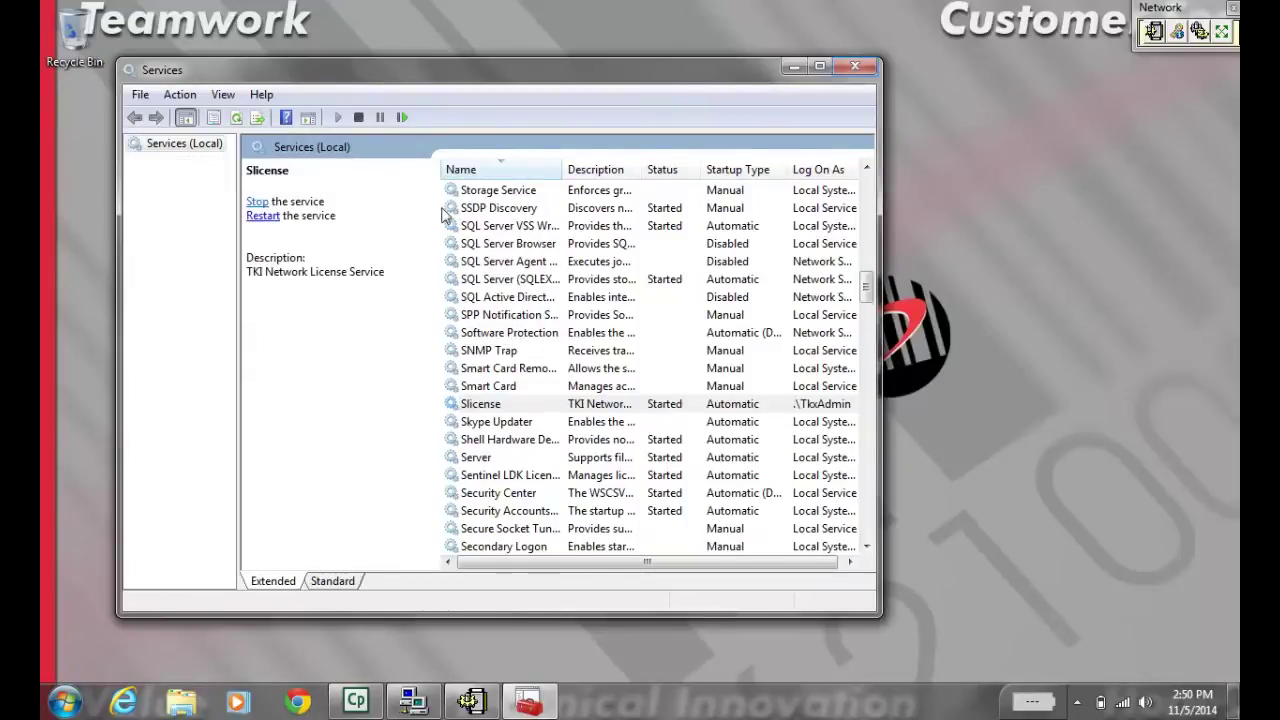
click(855, 67)
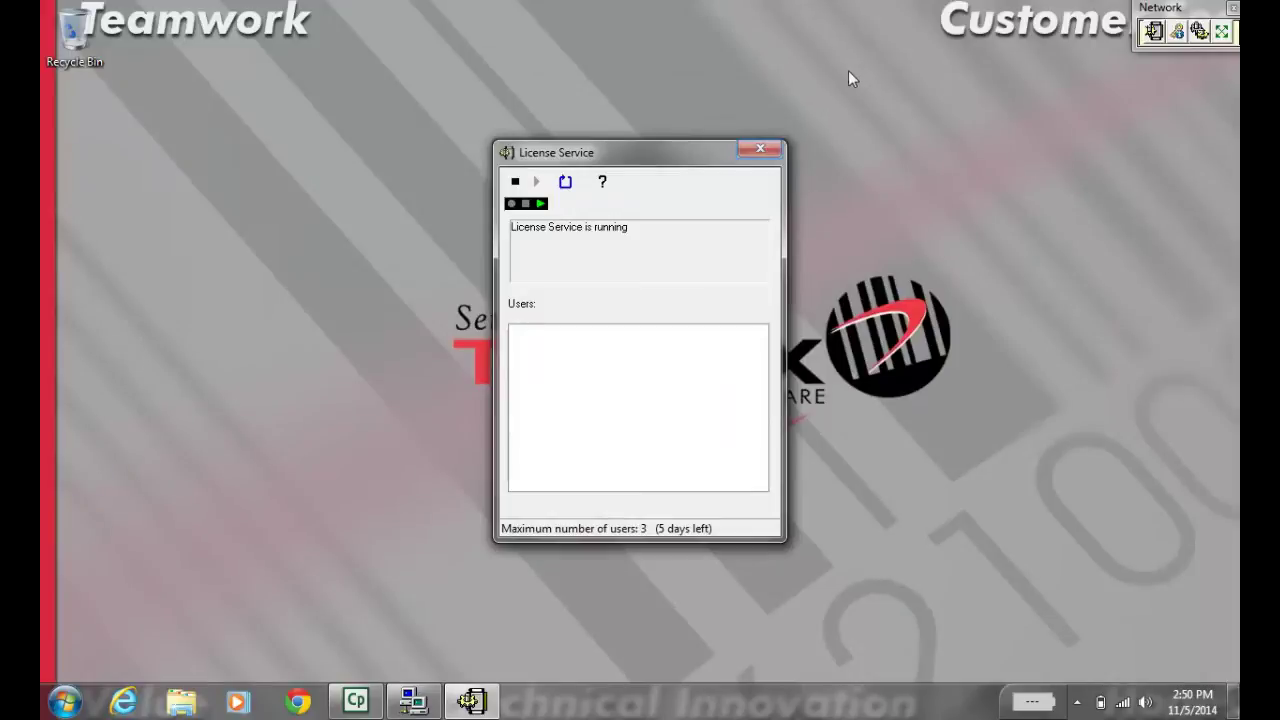
click(760, 149)
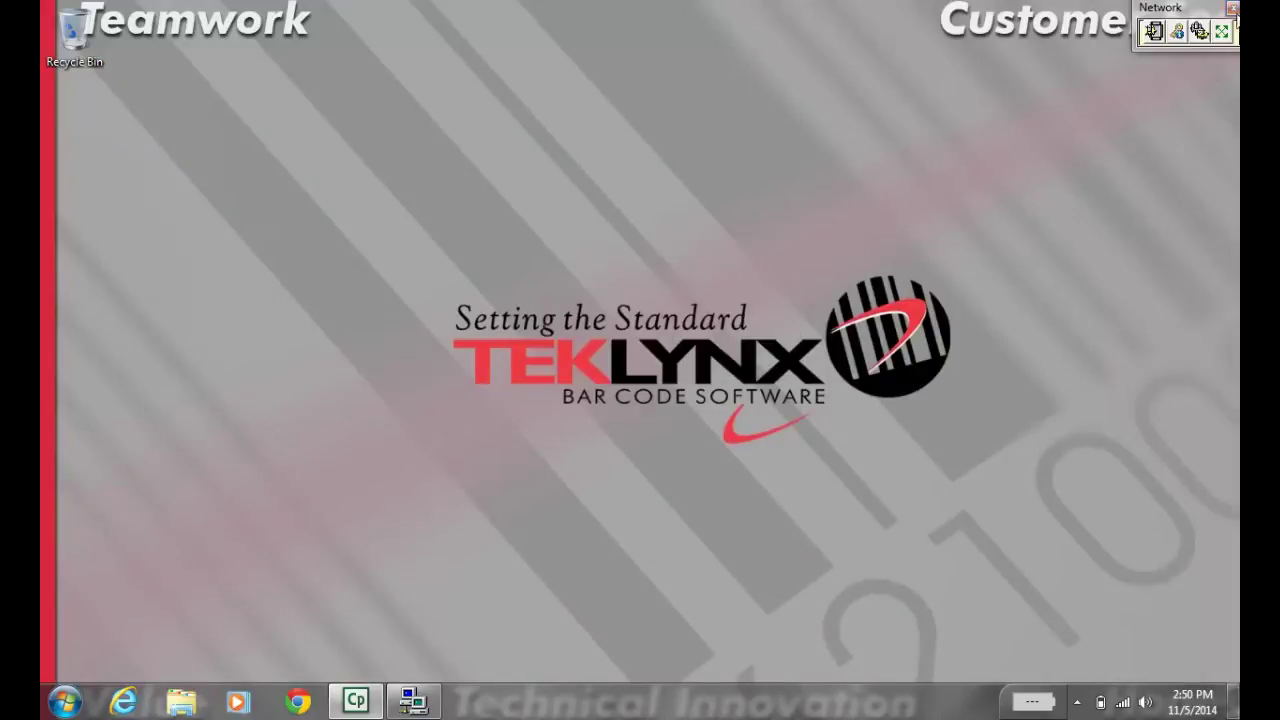
click(1233, 8)
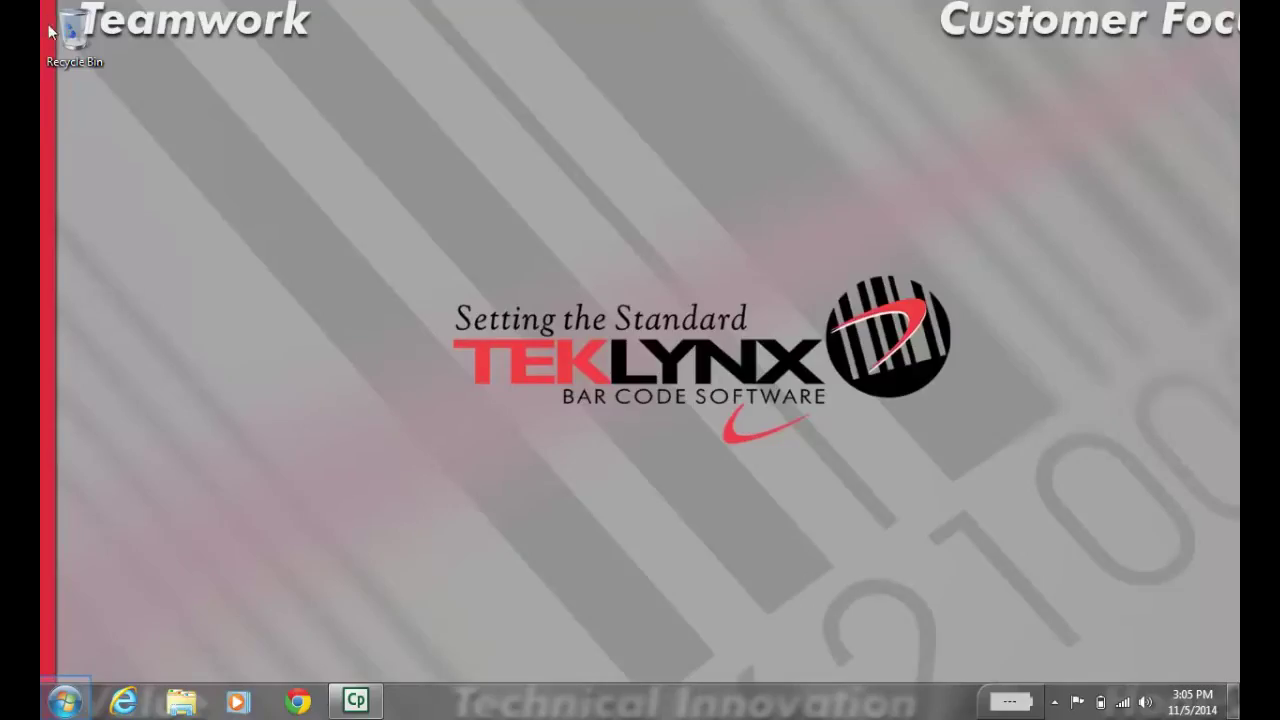
- Launch LABEL MATRIX 2014 Network Administration from the TEKLYNX program group
click(65, 703)
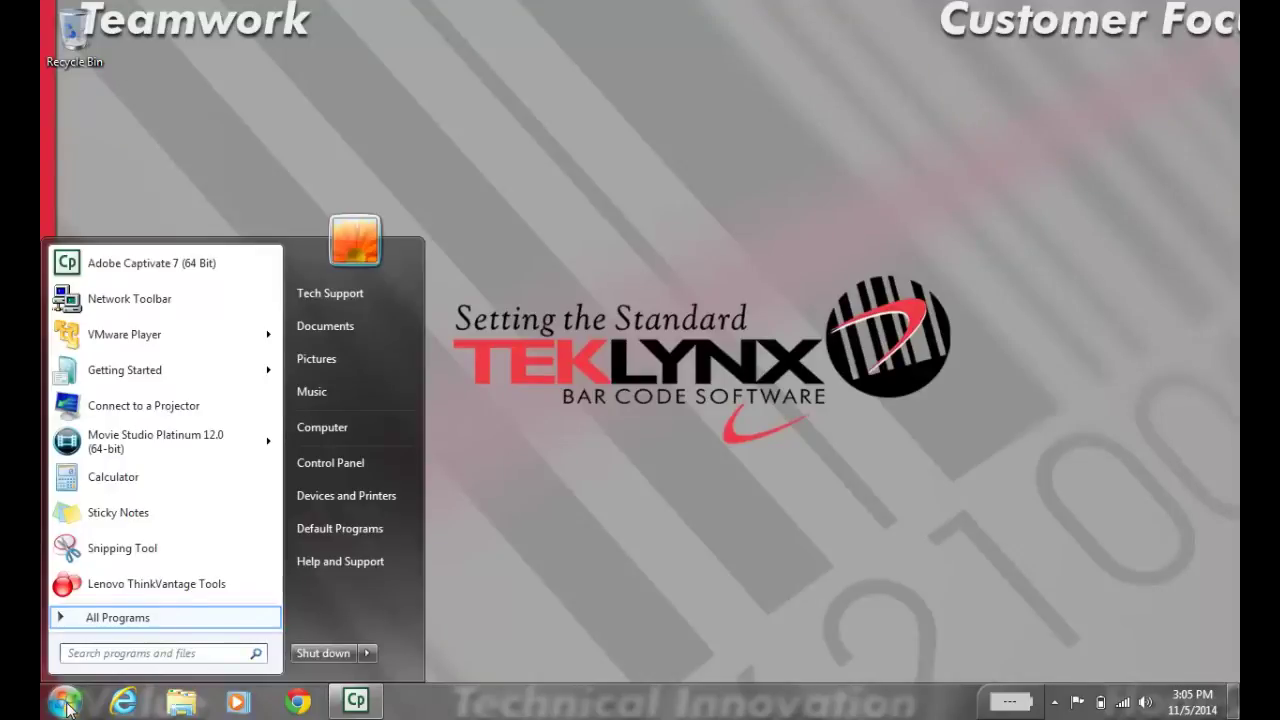
click(70, 620)
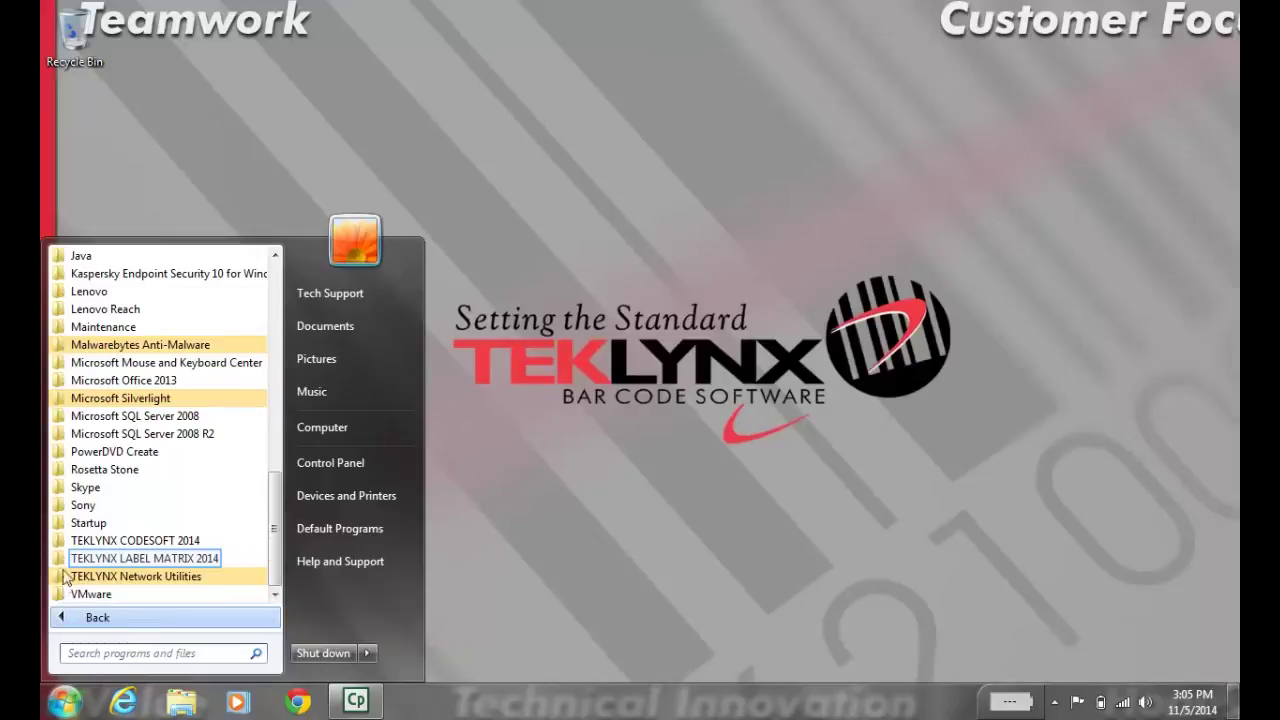
click(63, 558)
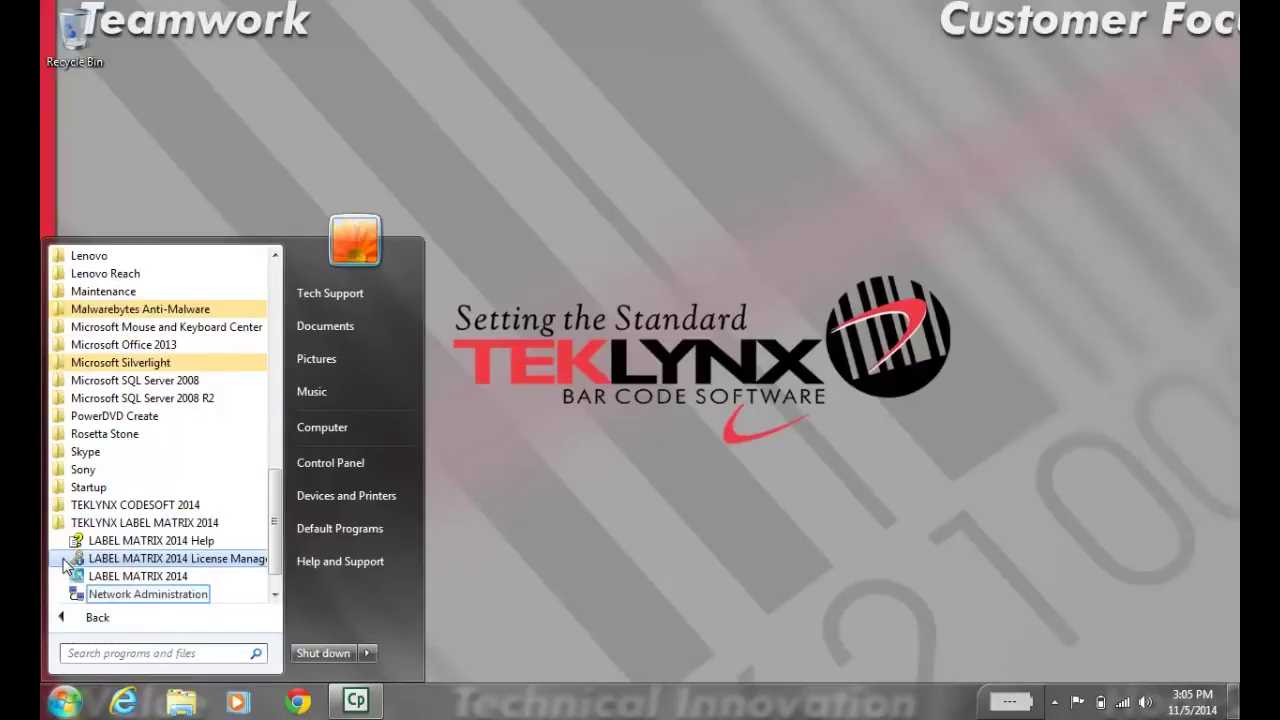
click(62, 596)
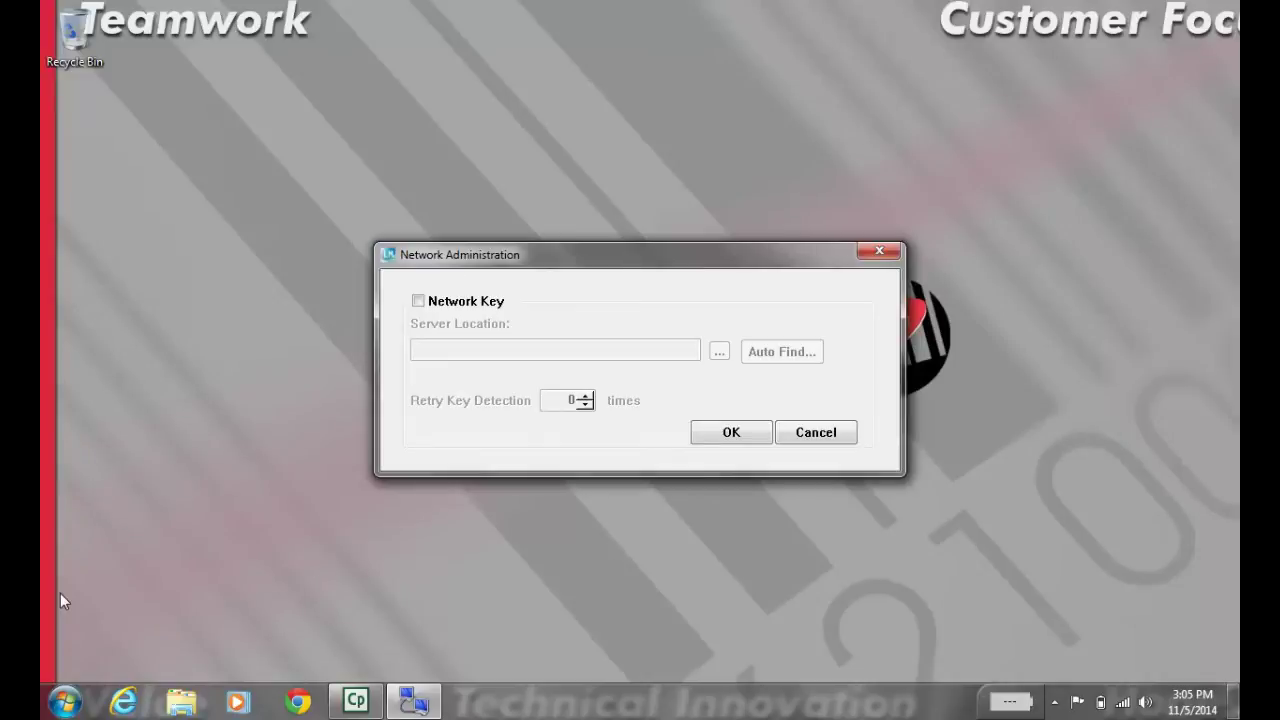
- Enable the network key with server \\MKEPF02EPVD, save, and accept the restart notice
key(Tab)
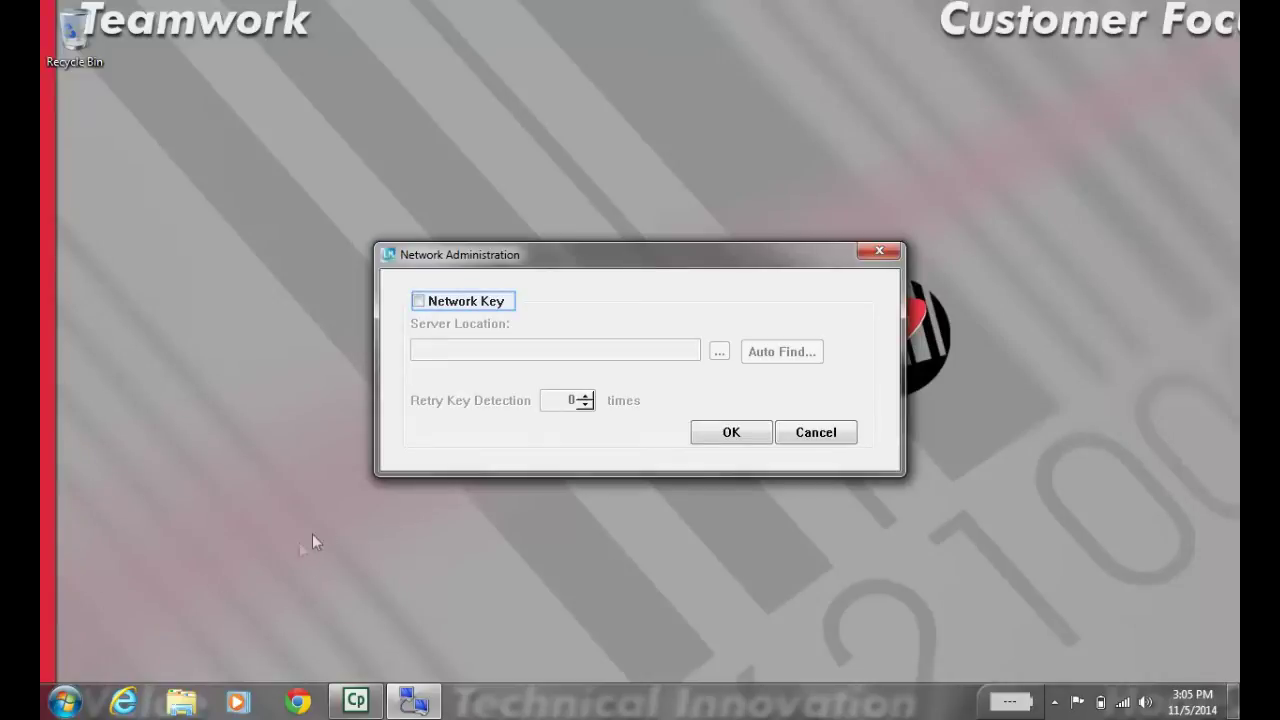
click(421, 302)
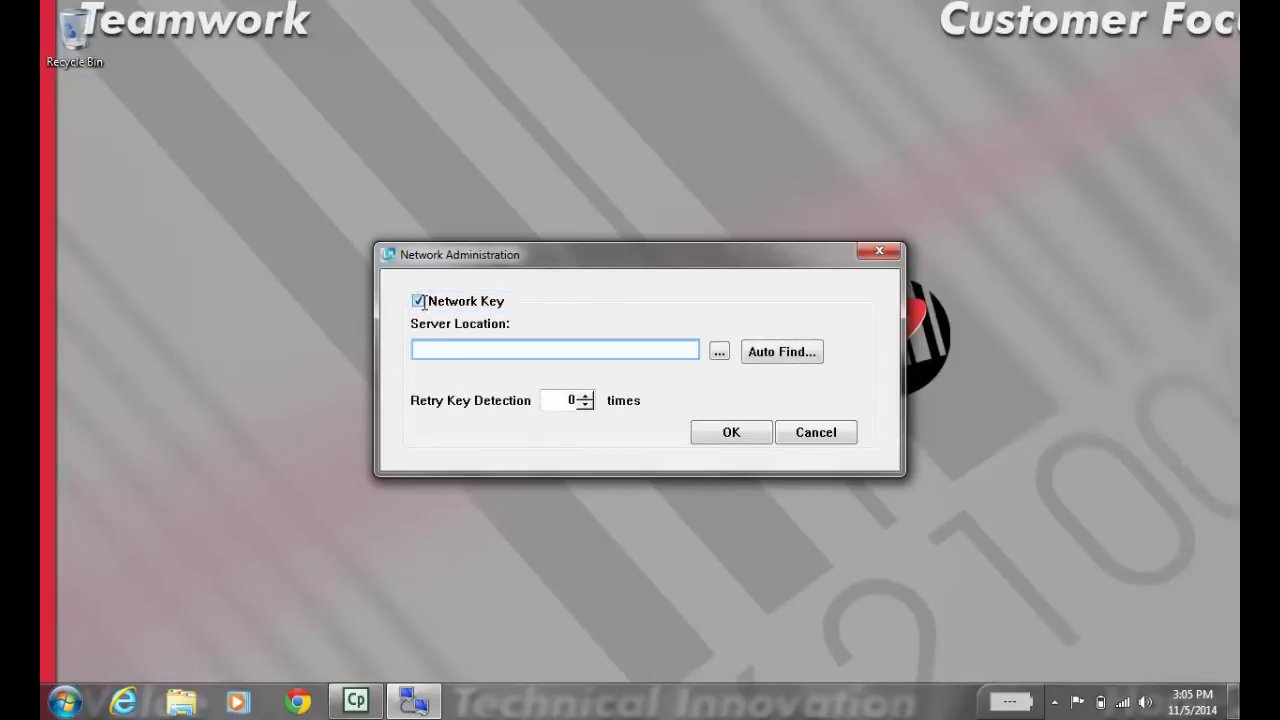
click(457, 345)
text(\MKEPF02E)
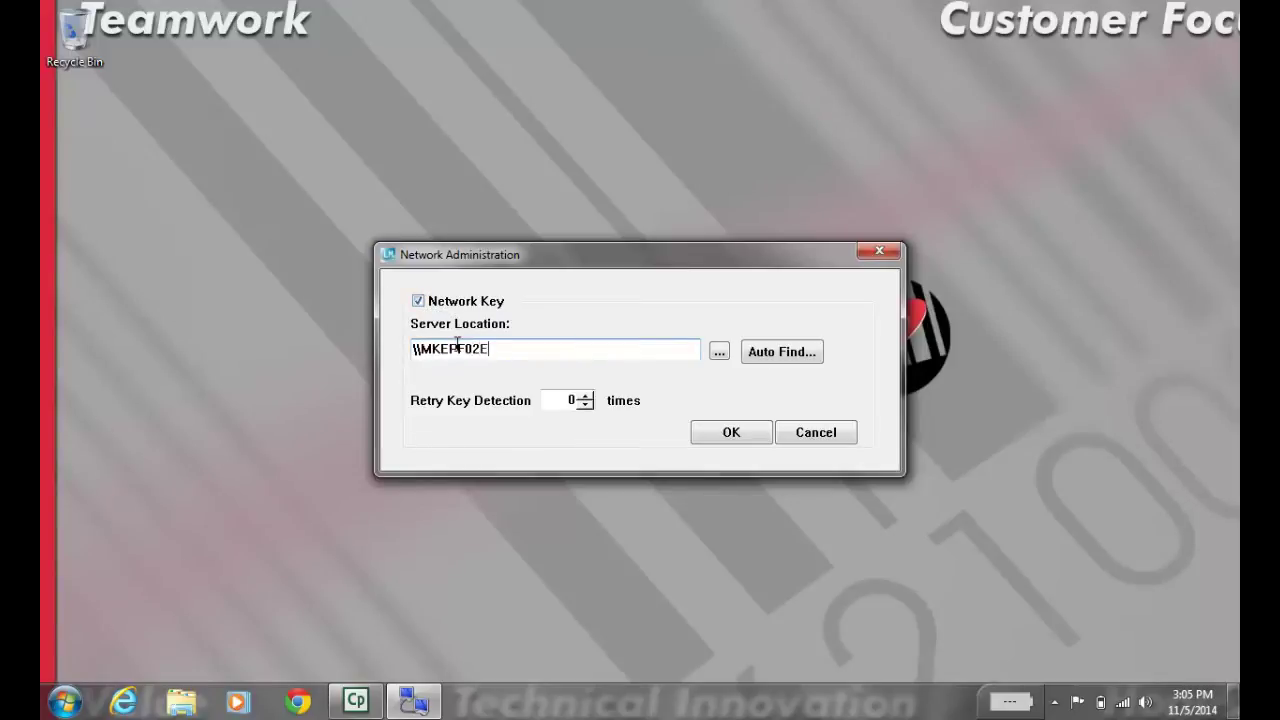
text(PVD)
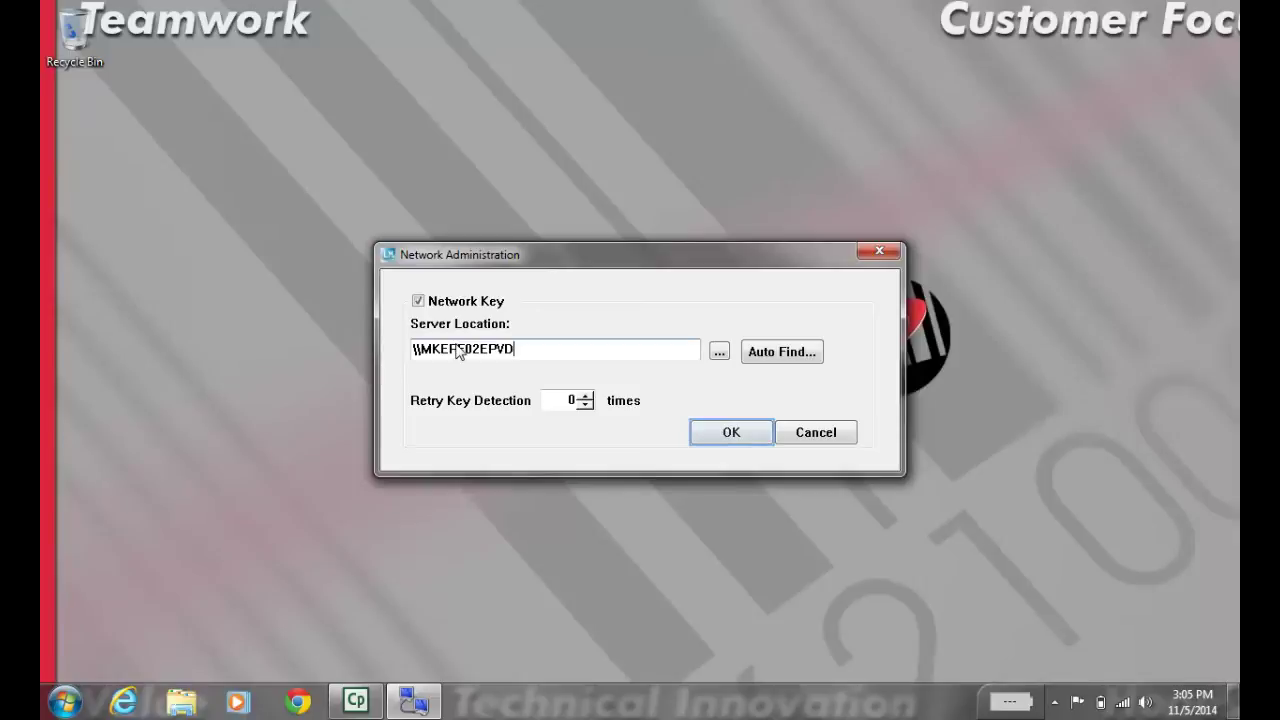
click(734, 434)
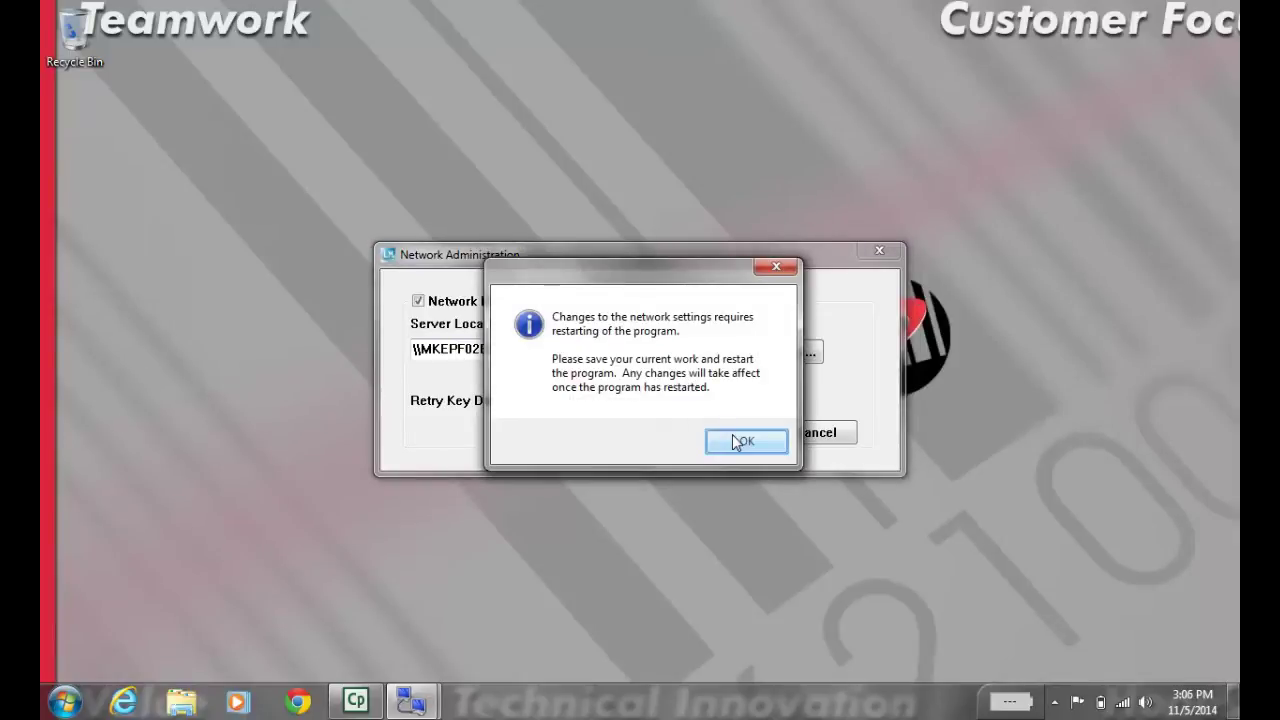
click(733, 437)
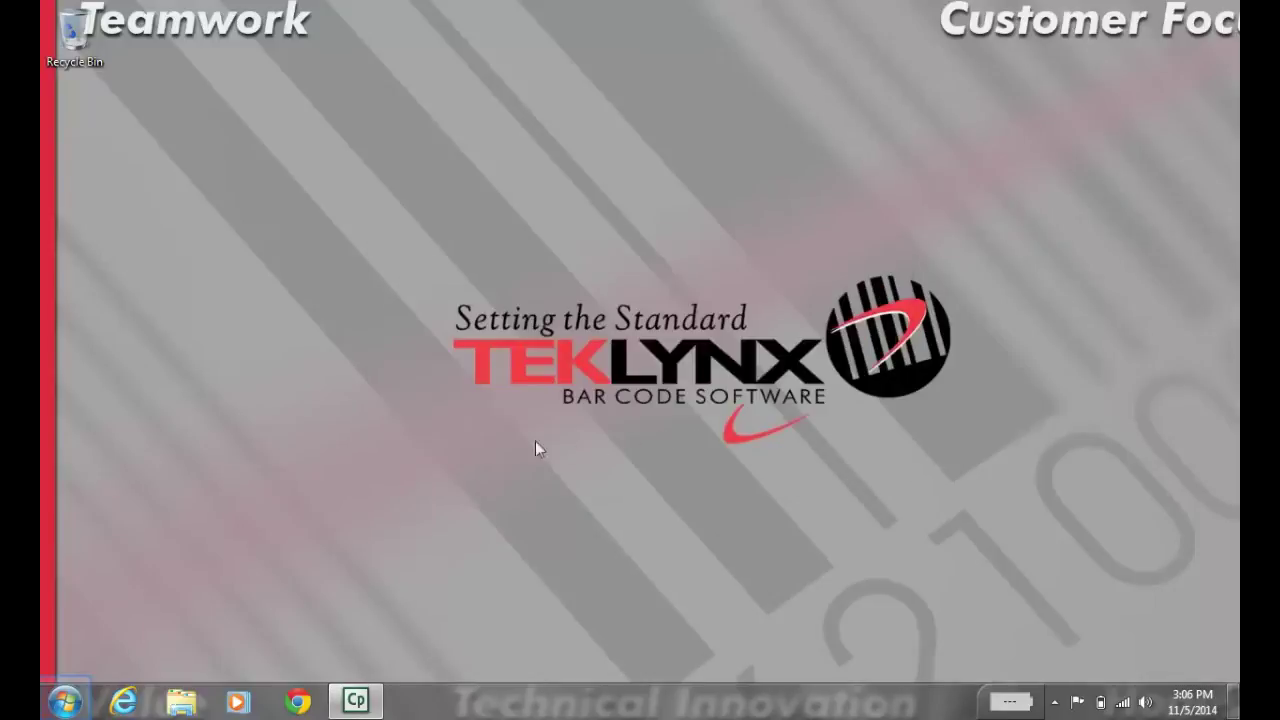
click(64, 700)
text(\MKEPF02E)
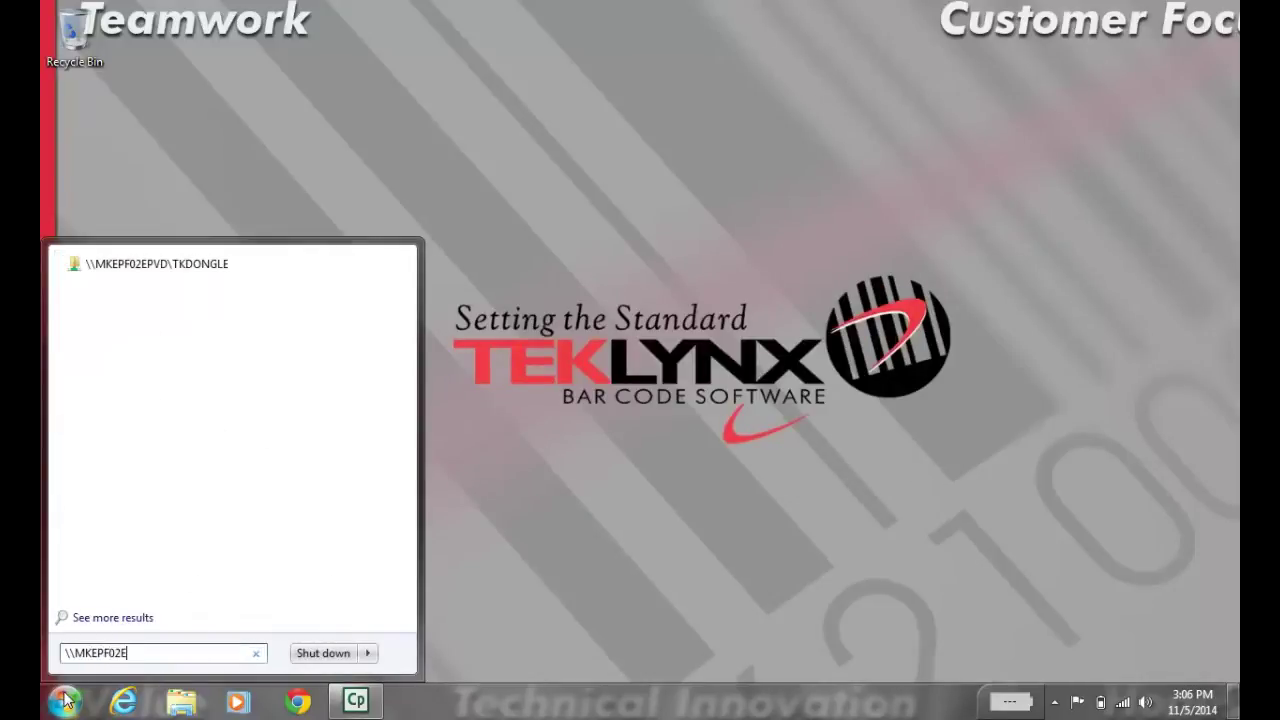
text(PVD\TKDONGLE)
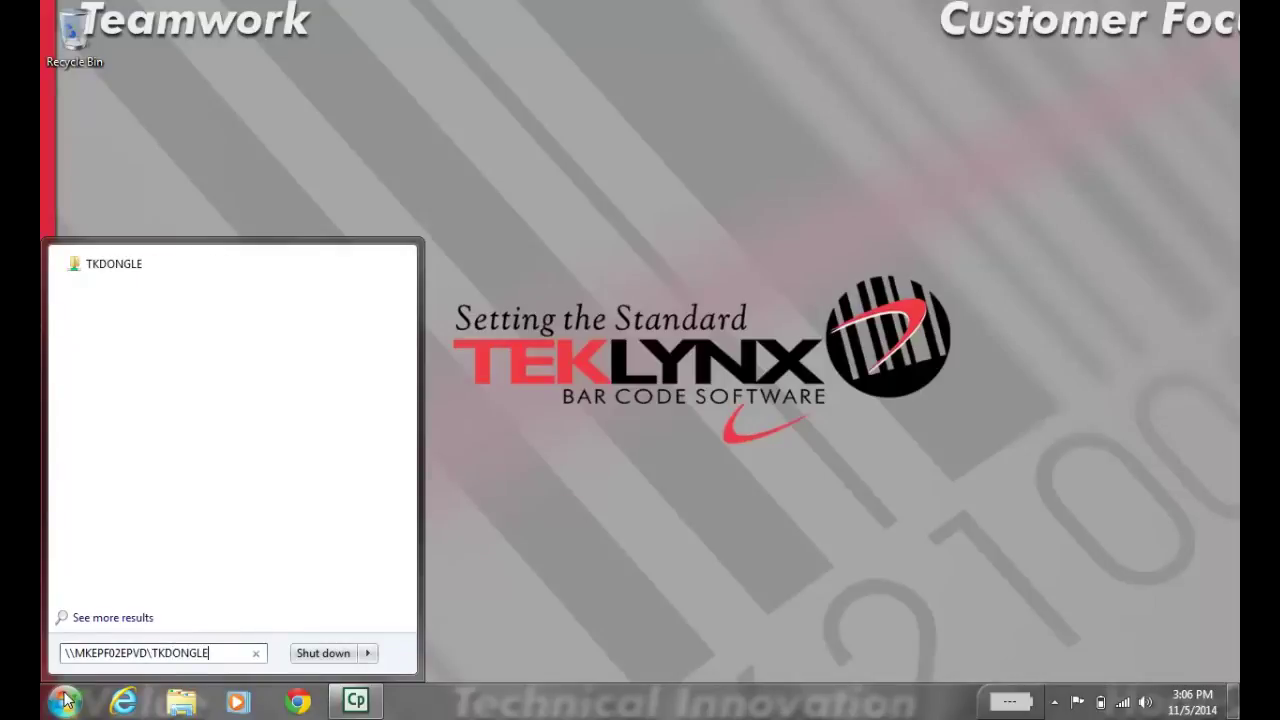
key(Return)
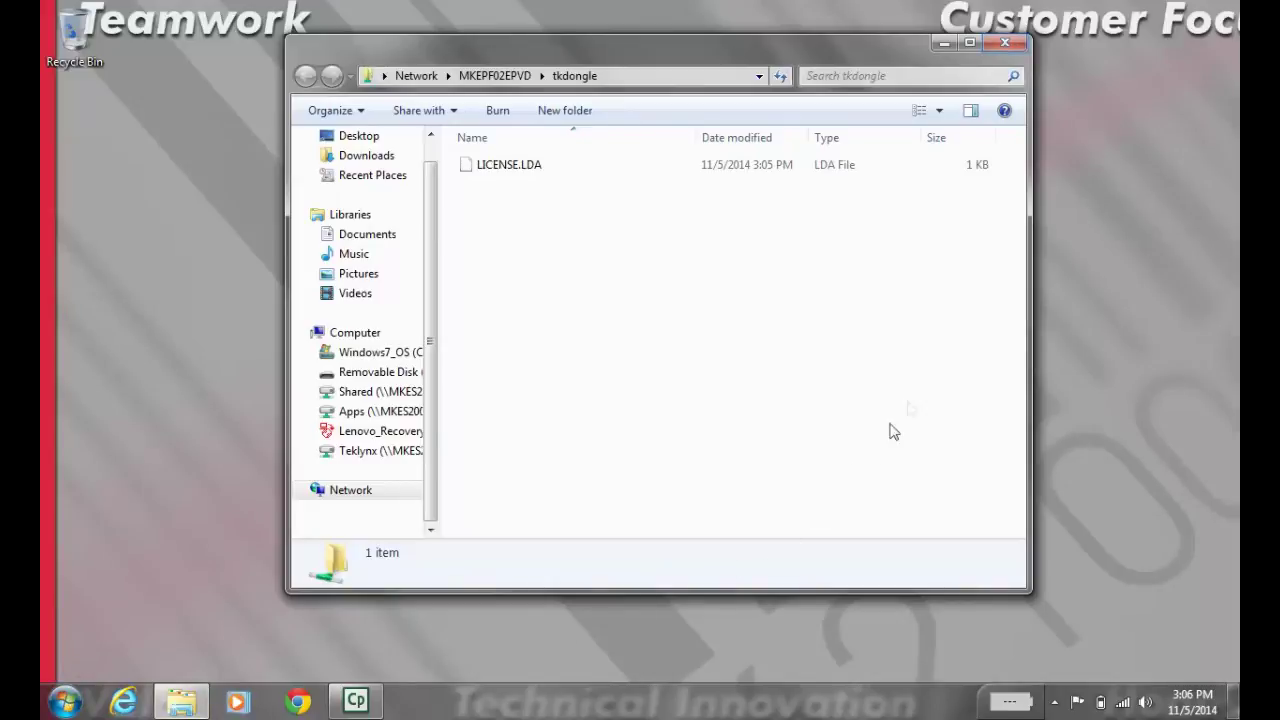
click(1005, 42)
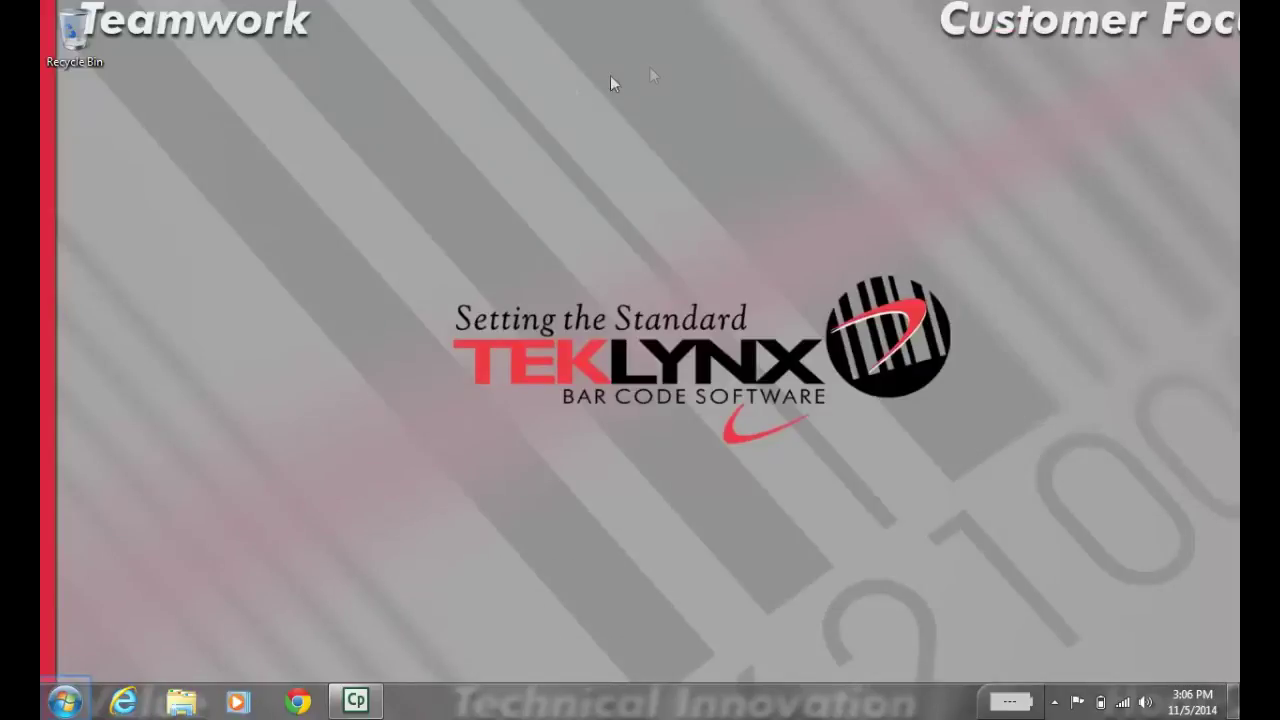
click(63, 700)
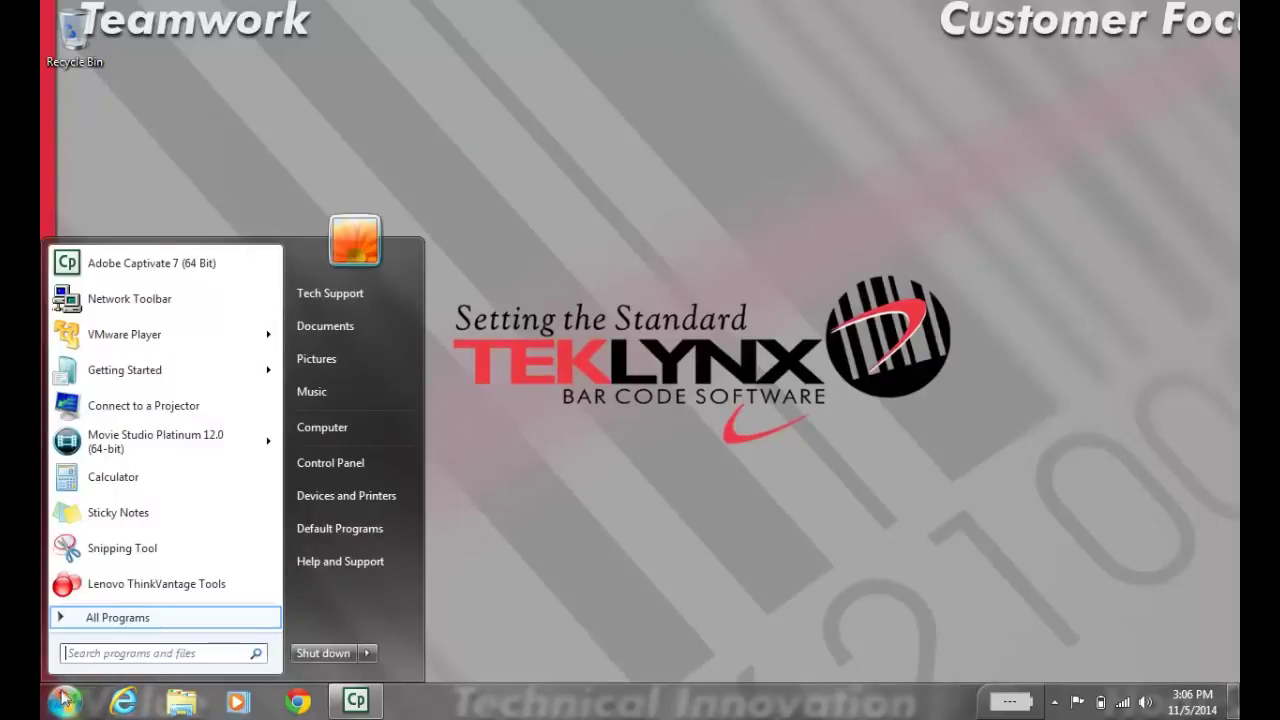
- Start LABEL MATRIX 2014 PowerPro Network and cancel the New Label Wizard
click(64, 617)
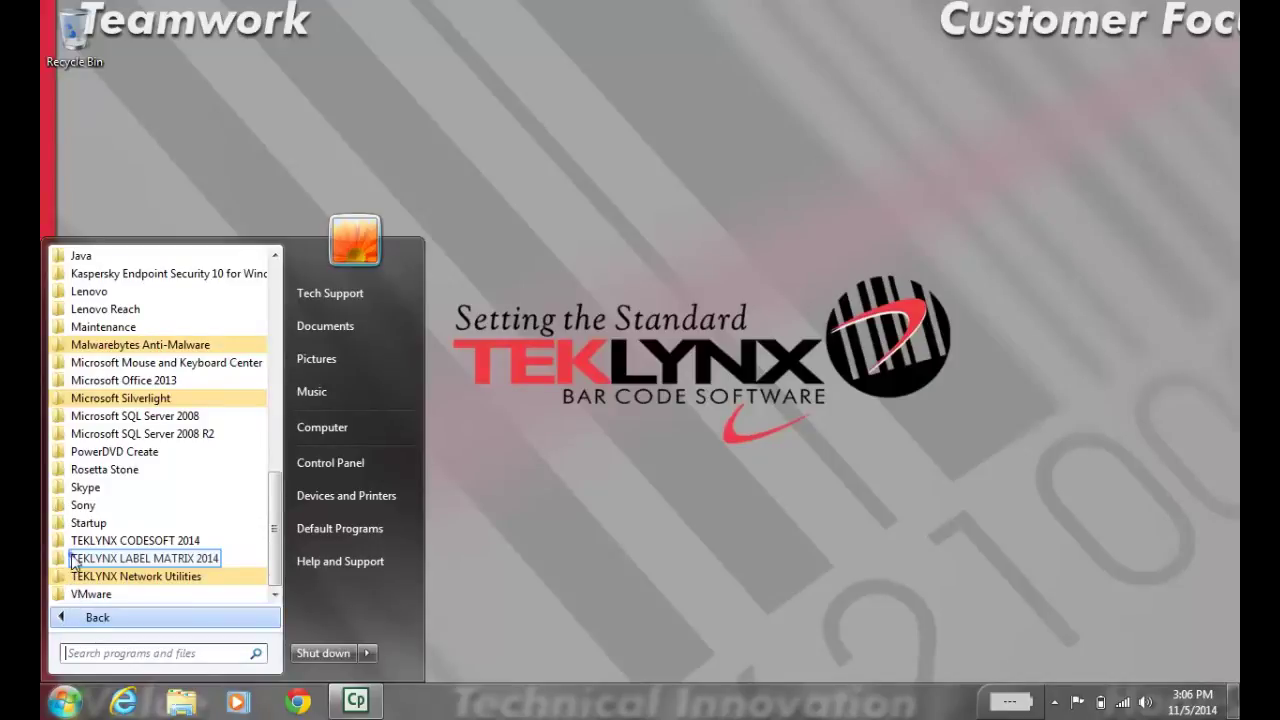
click(72, 558)
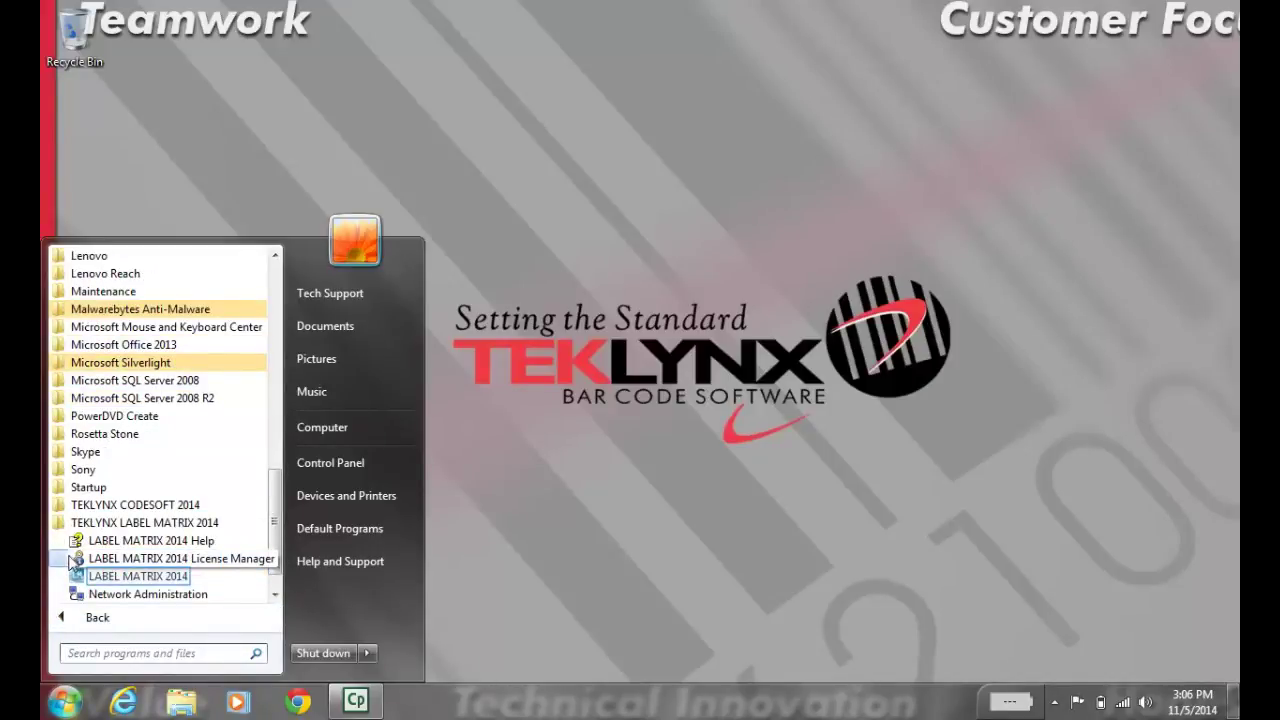
click(72, 576)
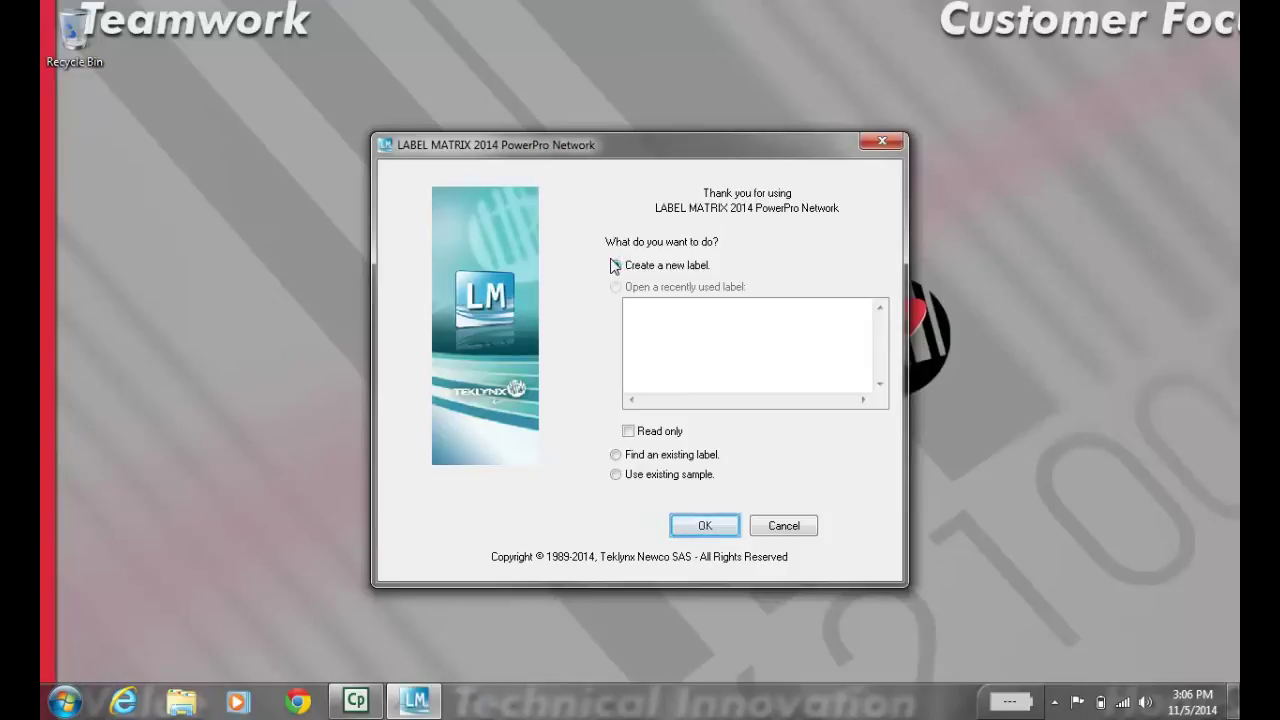
click(722, 524)
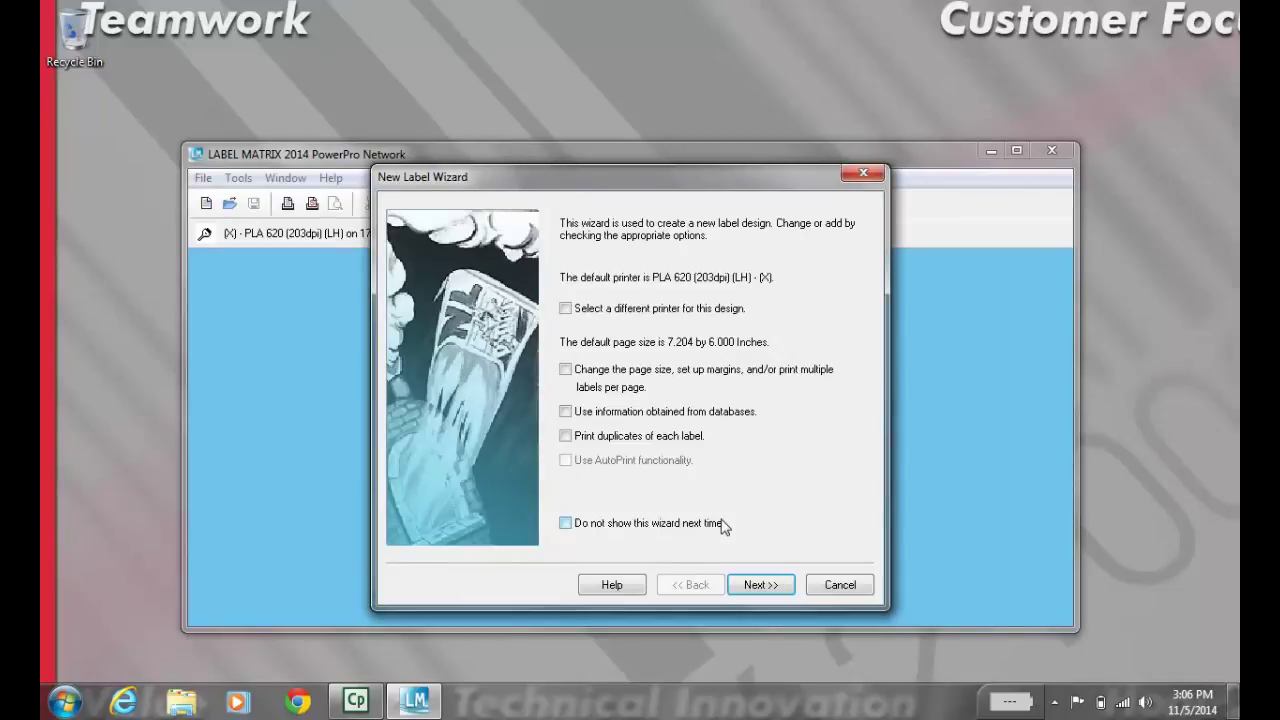
key(Tab)
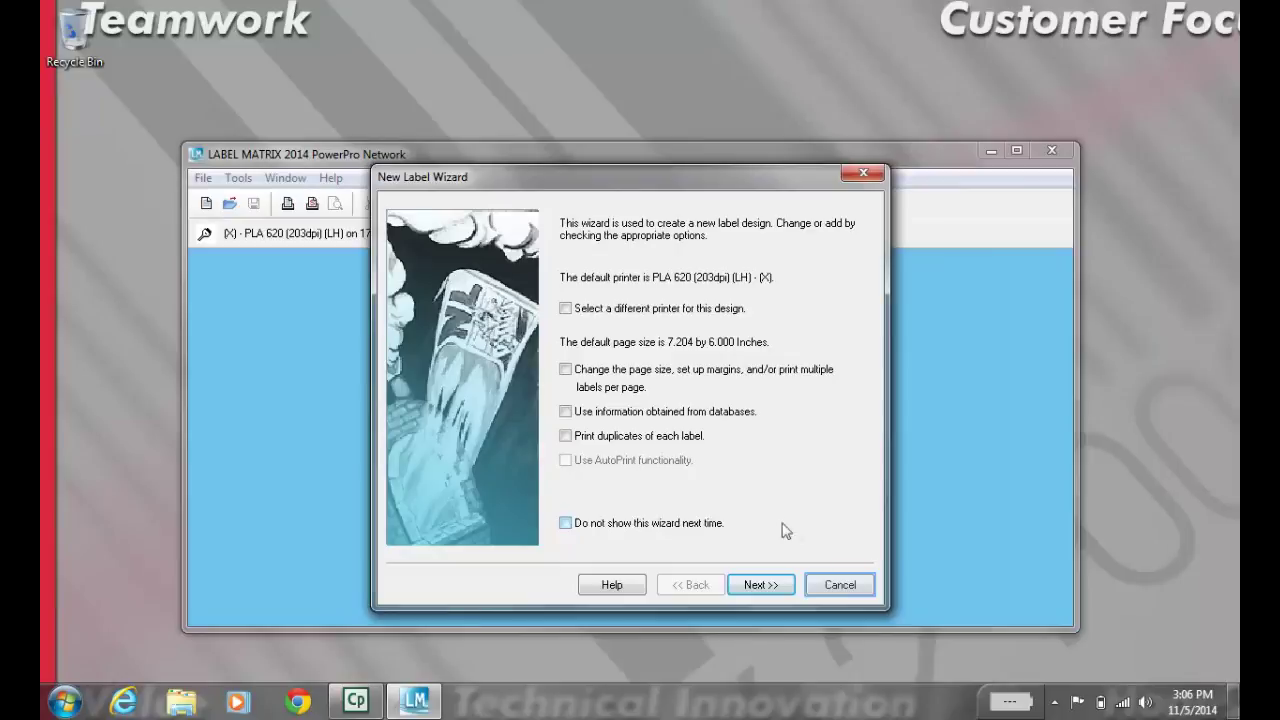
click(865, 589)
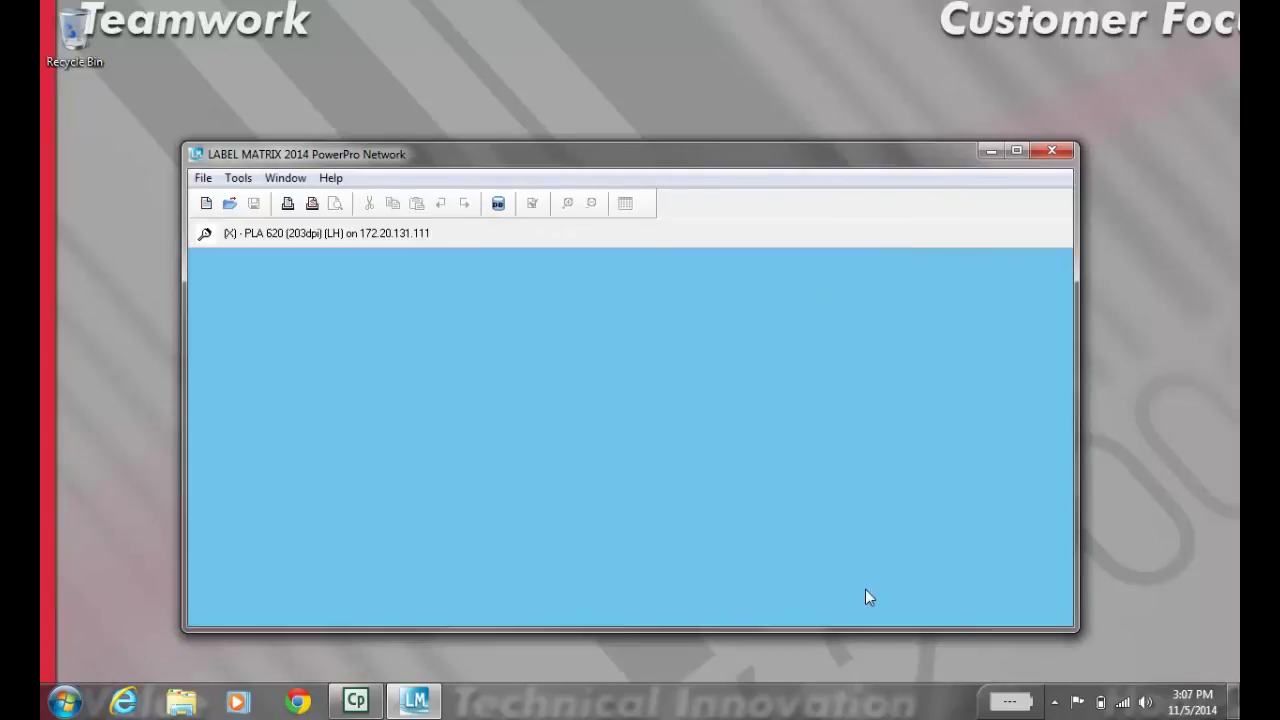